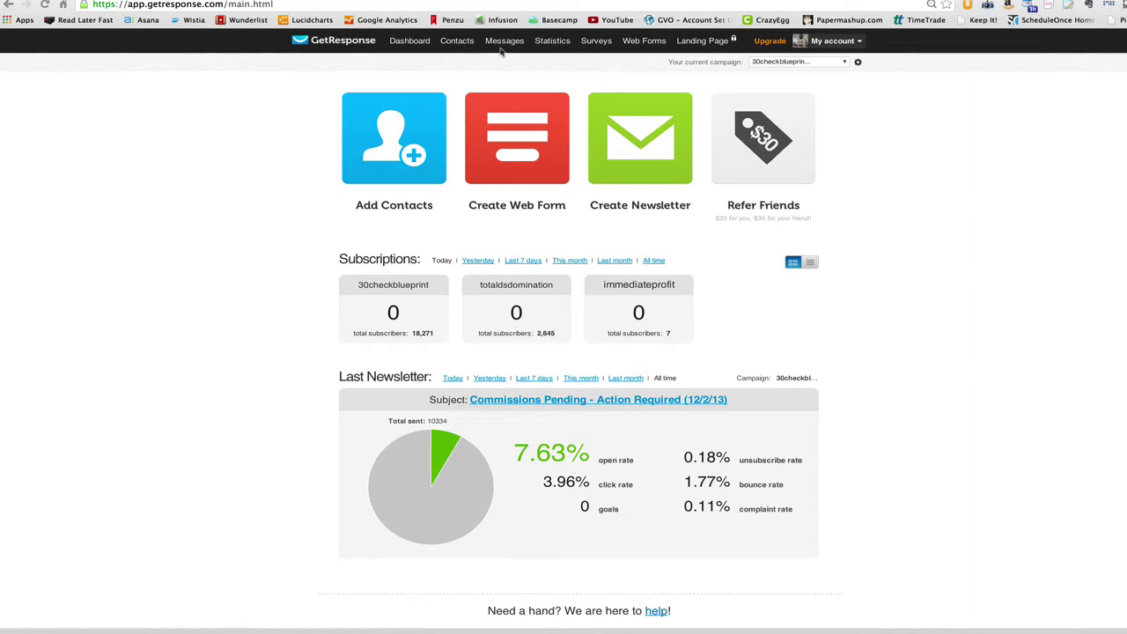
Go from Email Analytics to the Goals page listing 30Checks.com's two thank-you-page goals.
left_click(546, 46)
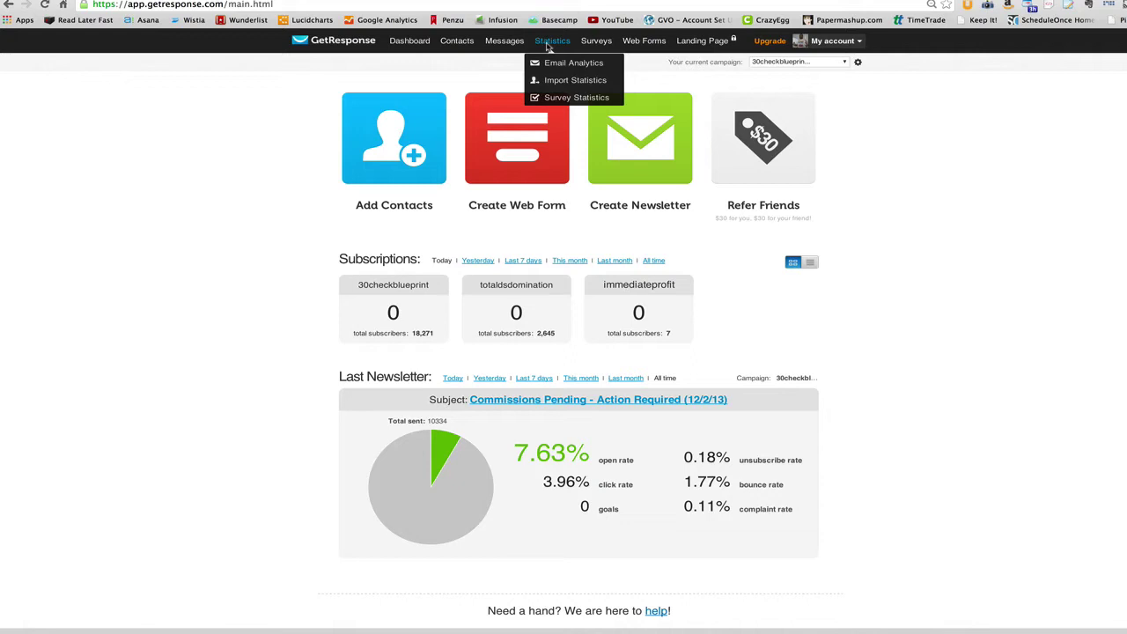
left_click(549, 66)
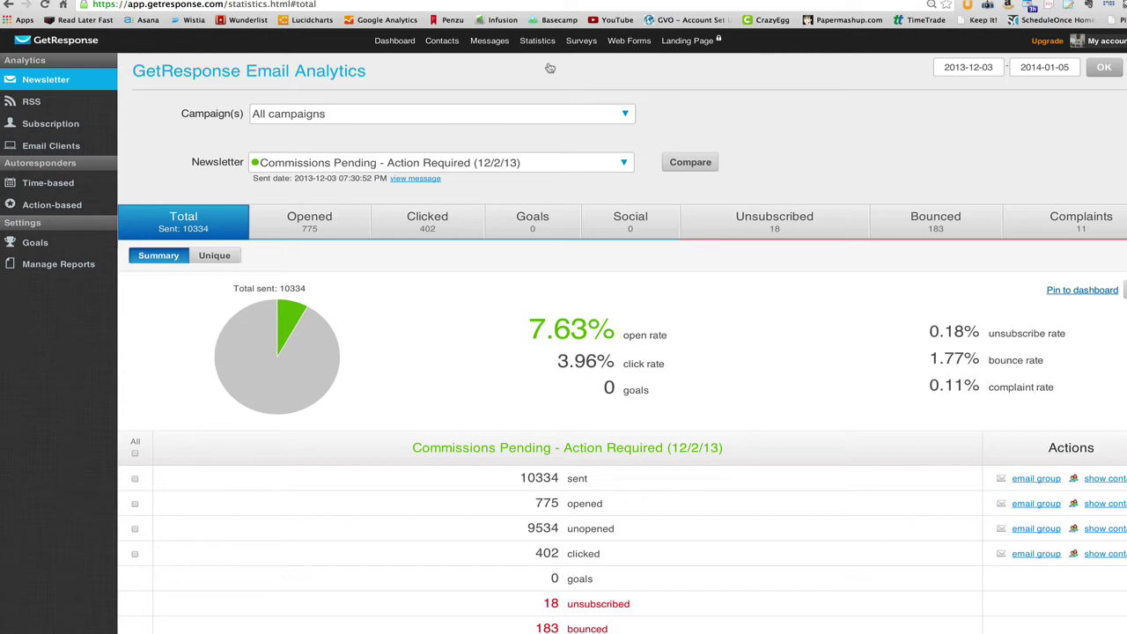
left_click(25, 251)
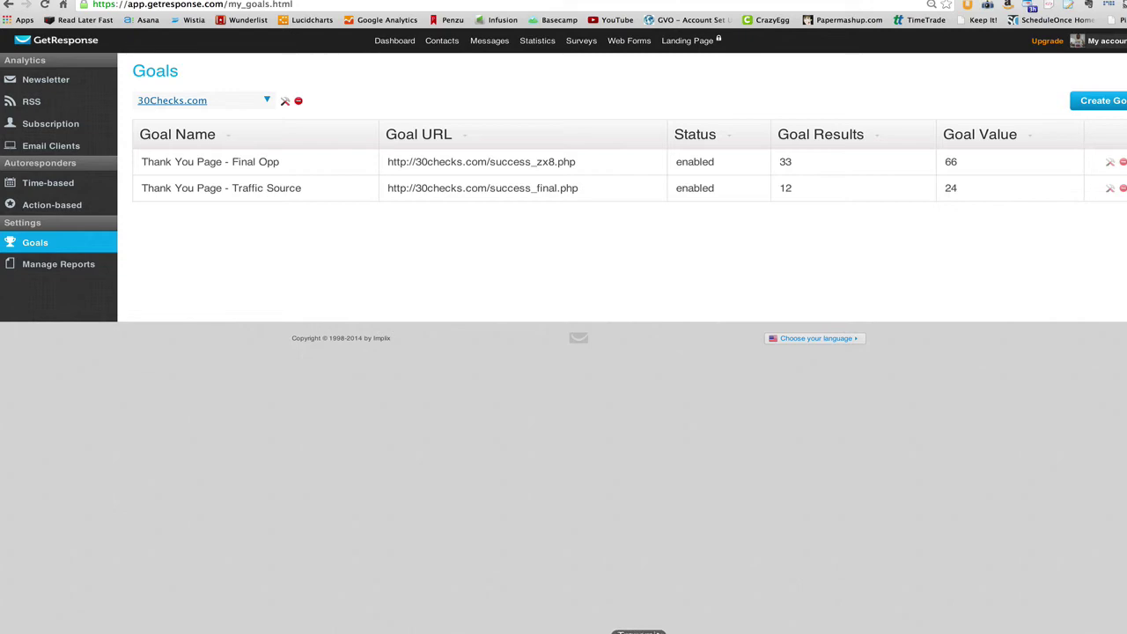
In Transmit, close the index-john.html file and disconnect from the Maximum-Leverage.com server.
left_click(662, 632)
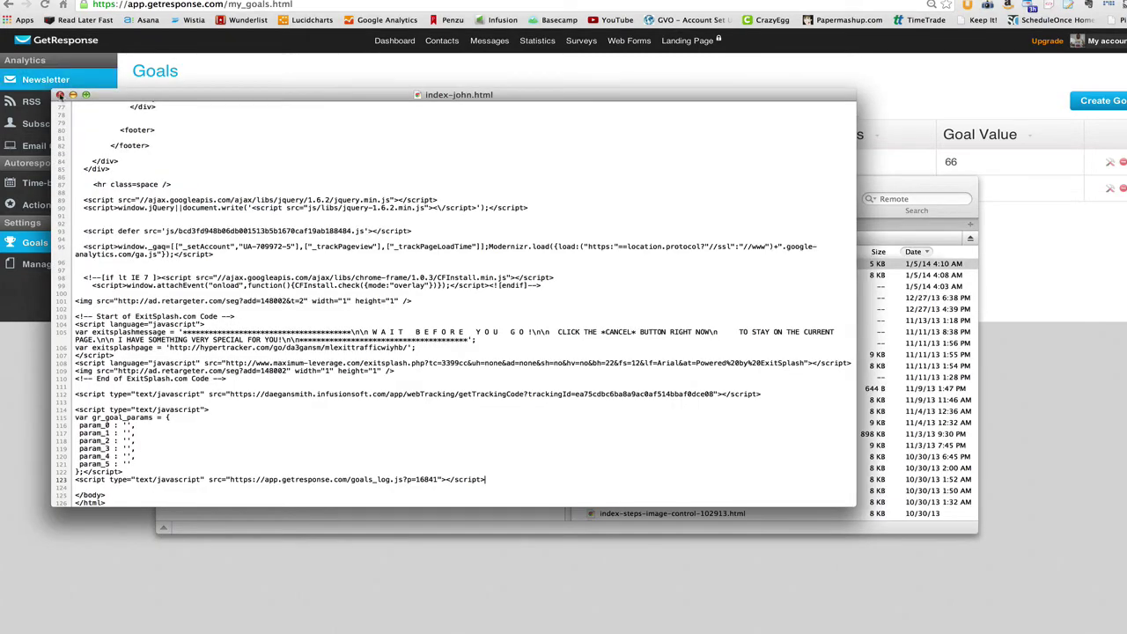
left_click(60, 95)
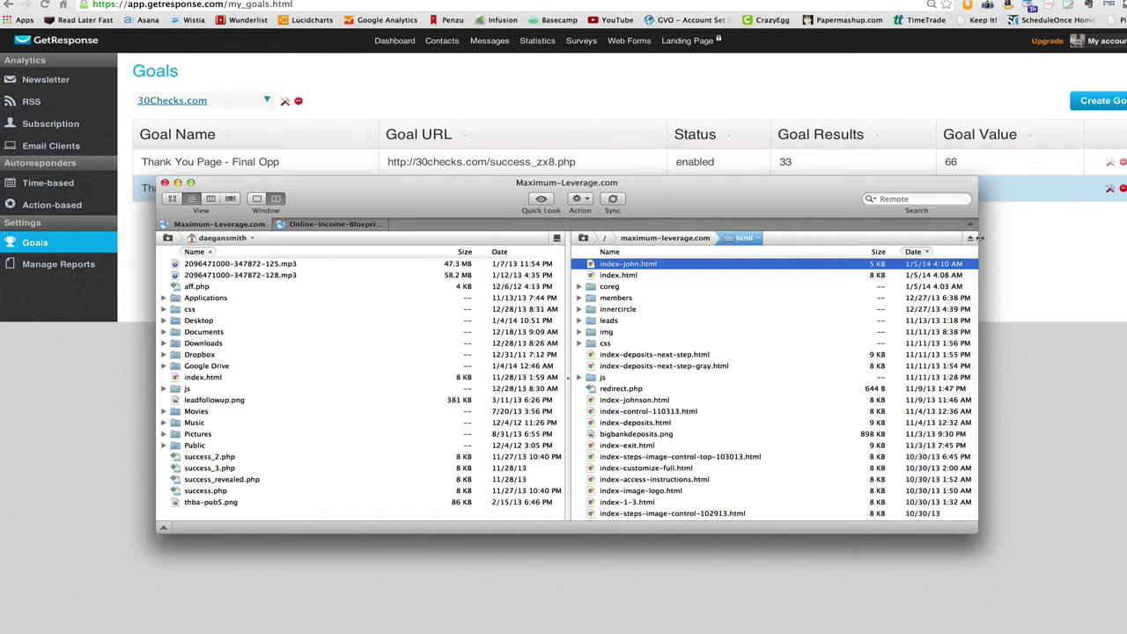
left_click(971, 238)
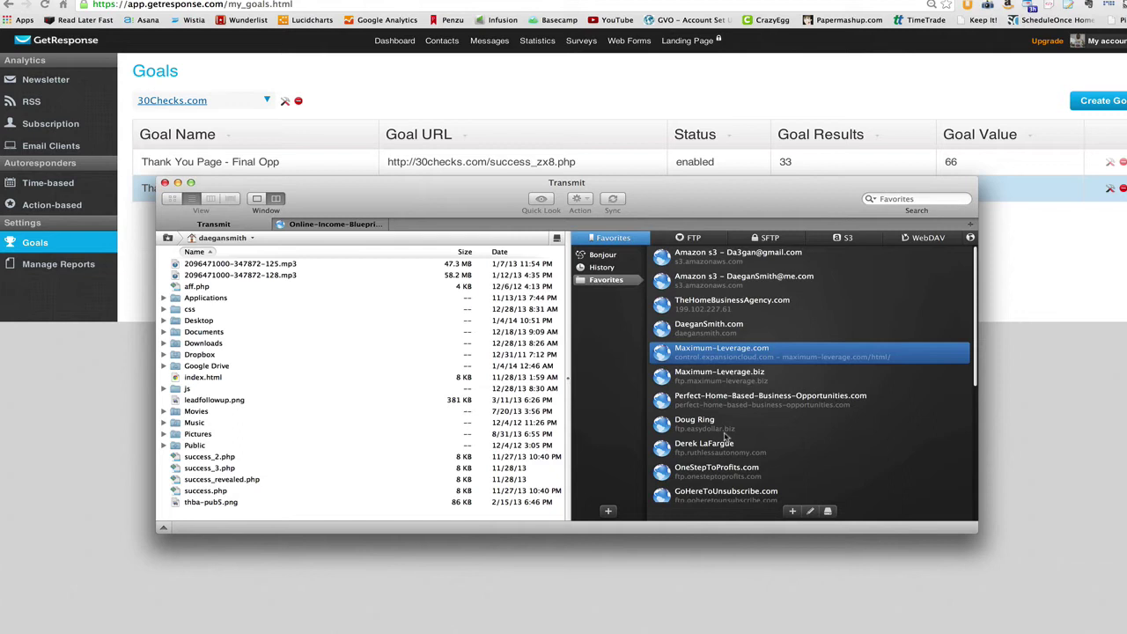
scroll(725, 435, "down", 3)
scroll(725, 436, "down", 5)
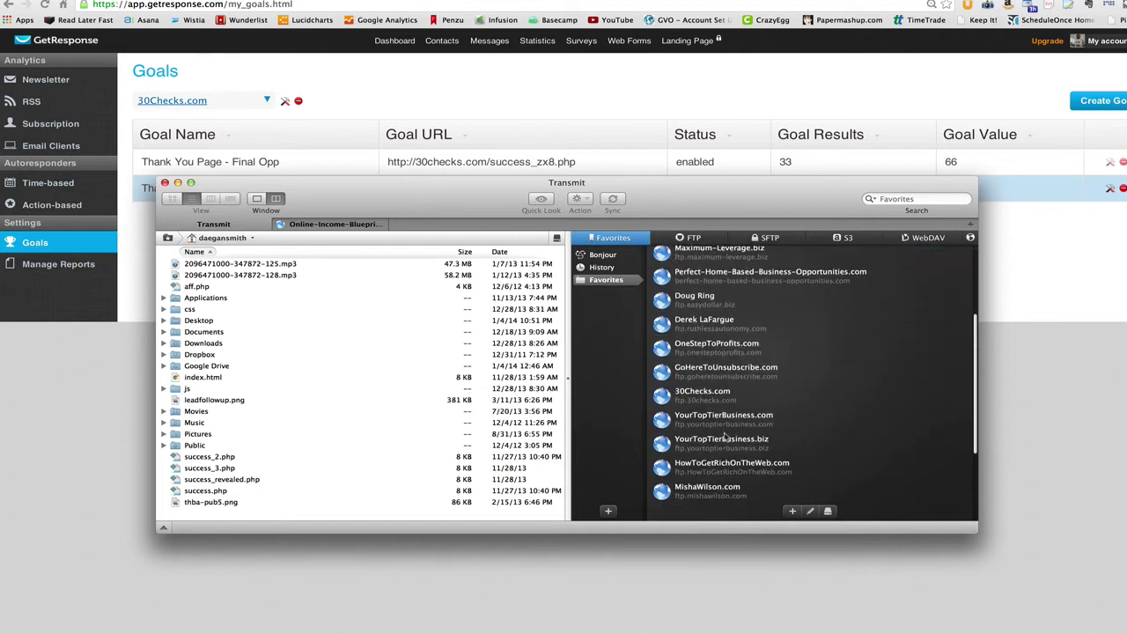
scroll(726, 436, "down", 1)
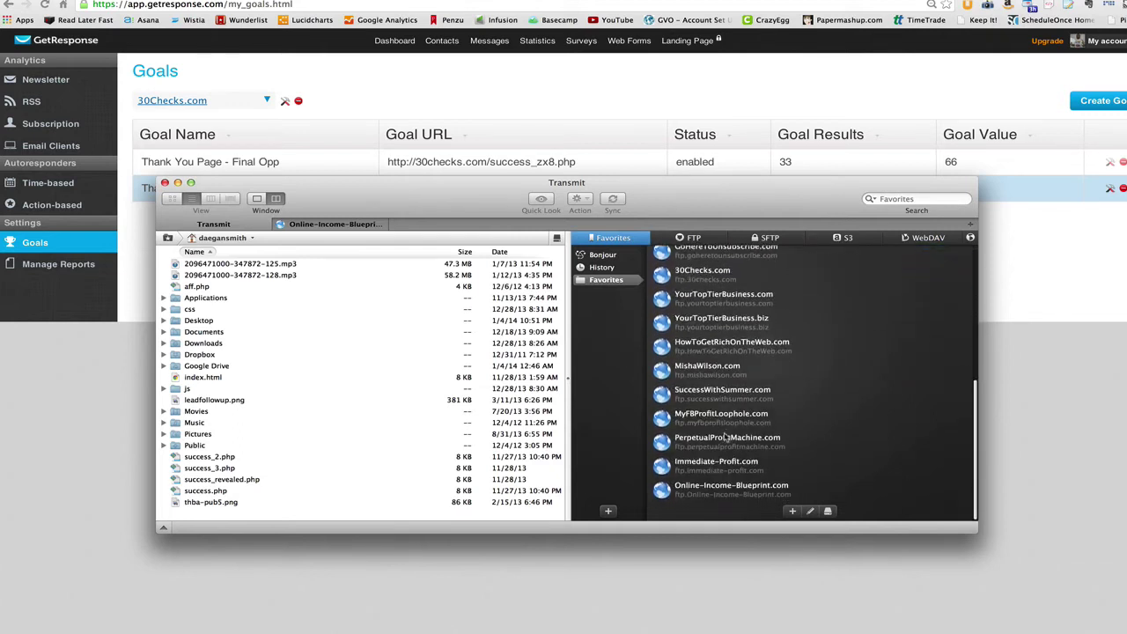
scroll(725, 435, "up", 7)
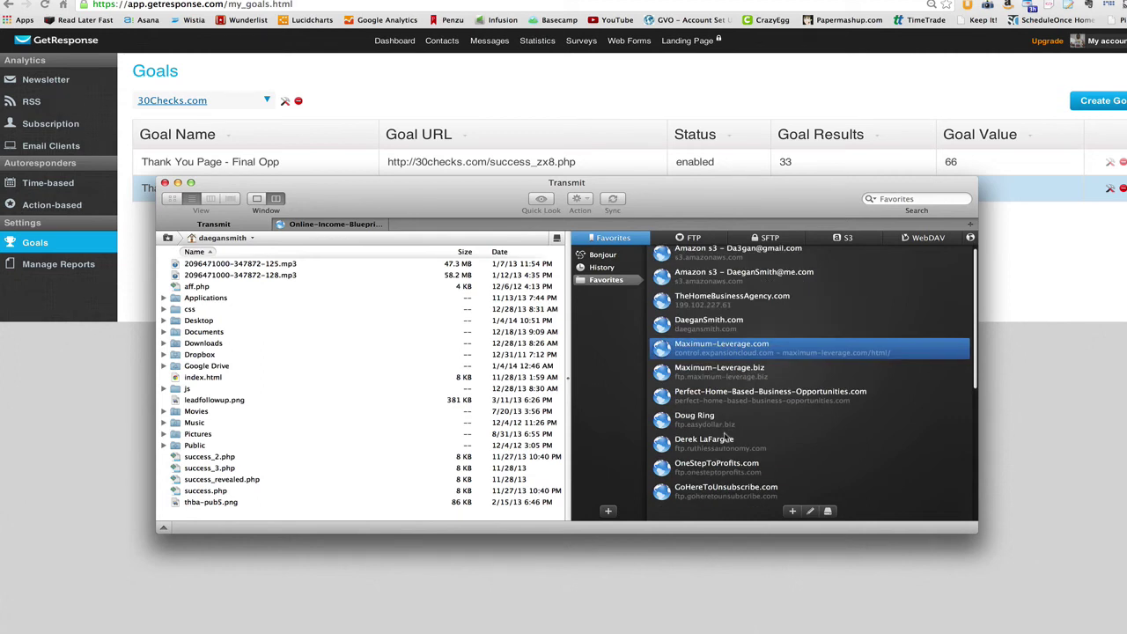
Remove the Maximum-Leverage.com goal profile, then view the 30checks success_zx8.php tab.
left_click(377, 94)
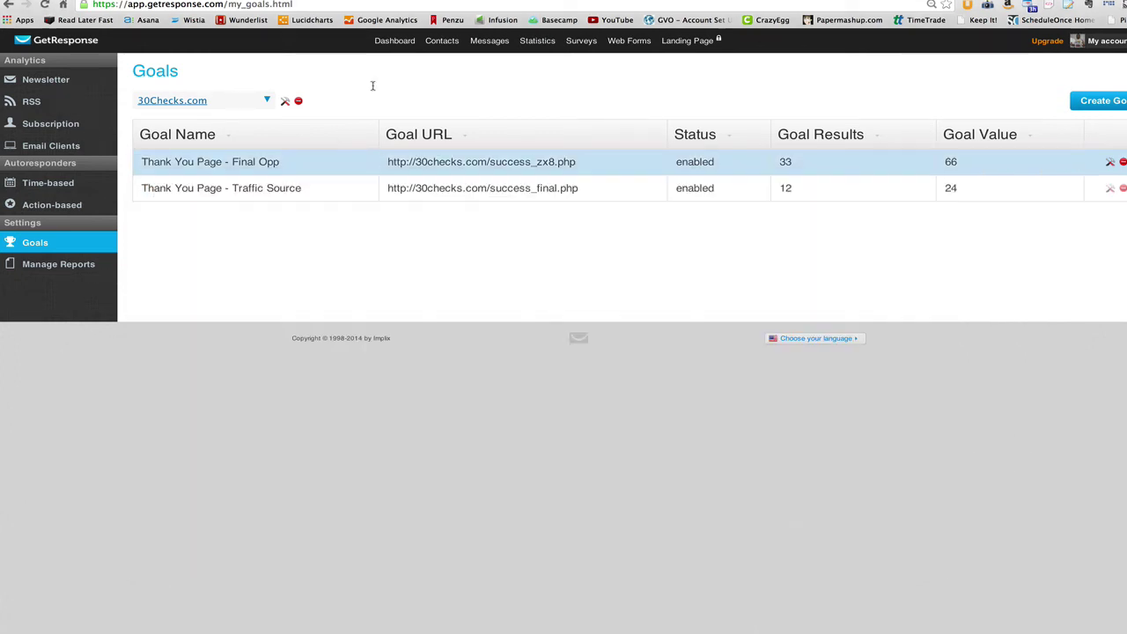
left_click(265, 102)
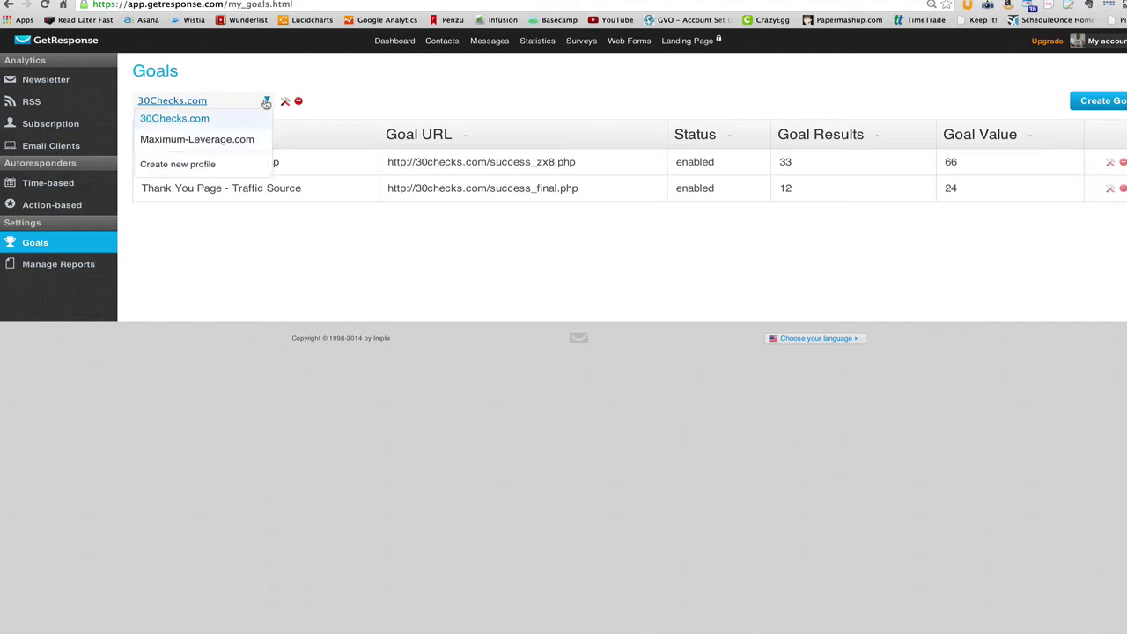
left_click(234, 141)
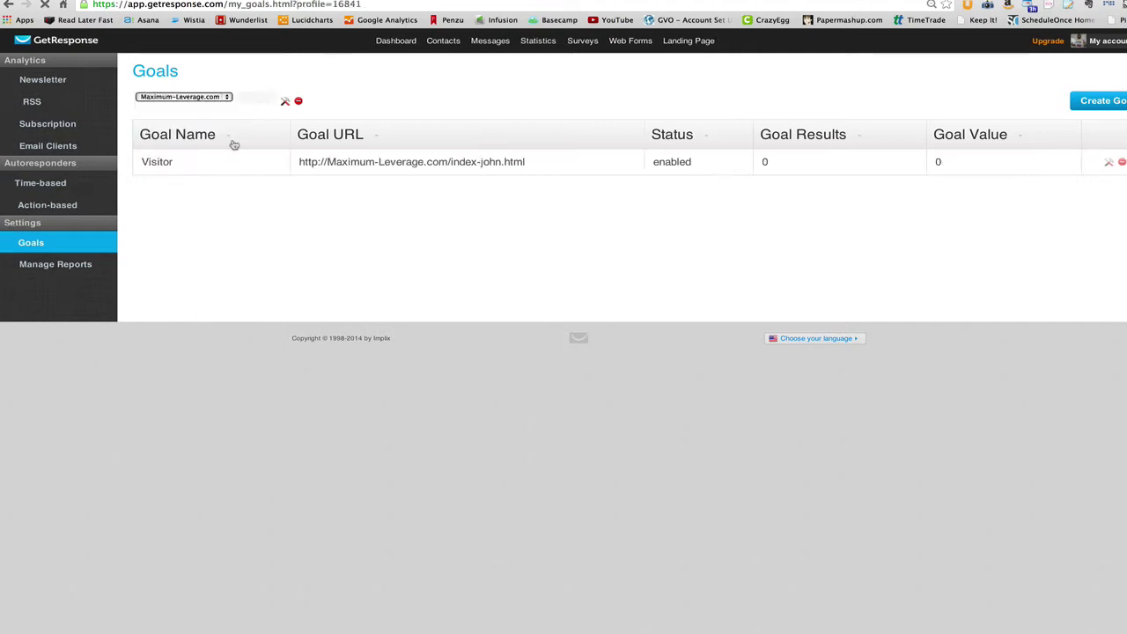
left_click(297, 100)
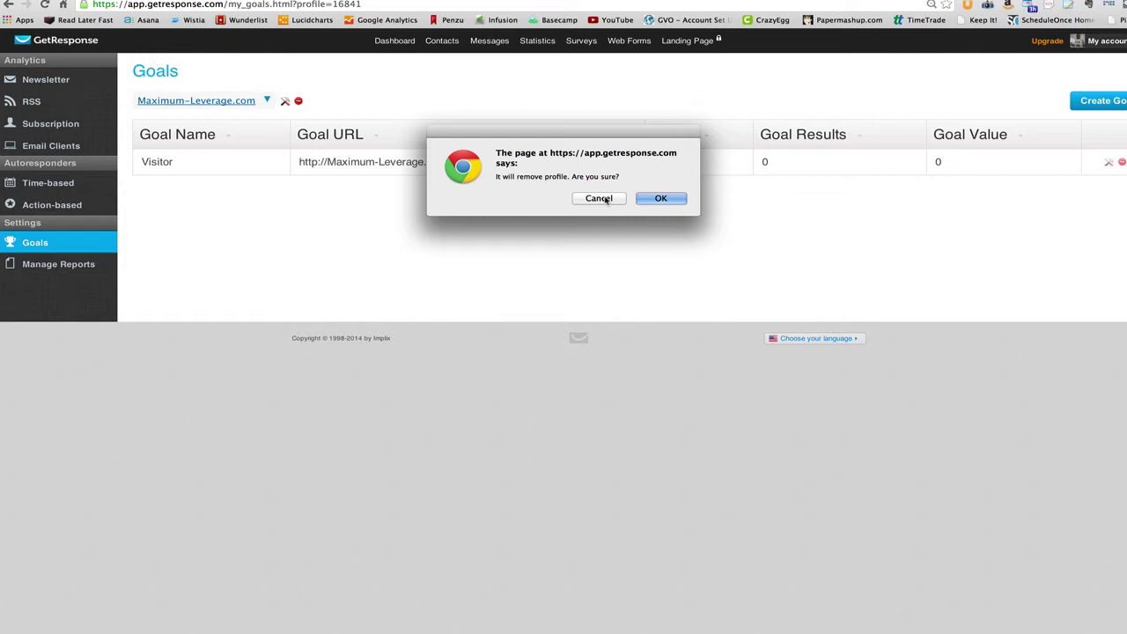
left_click(660, 199)
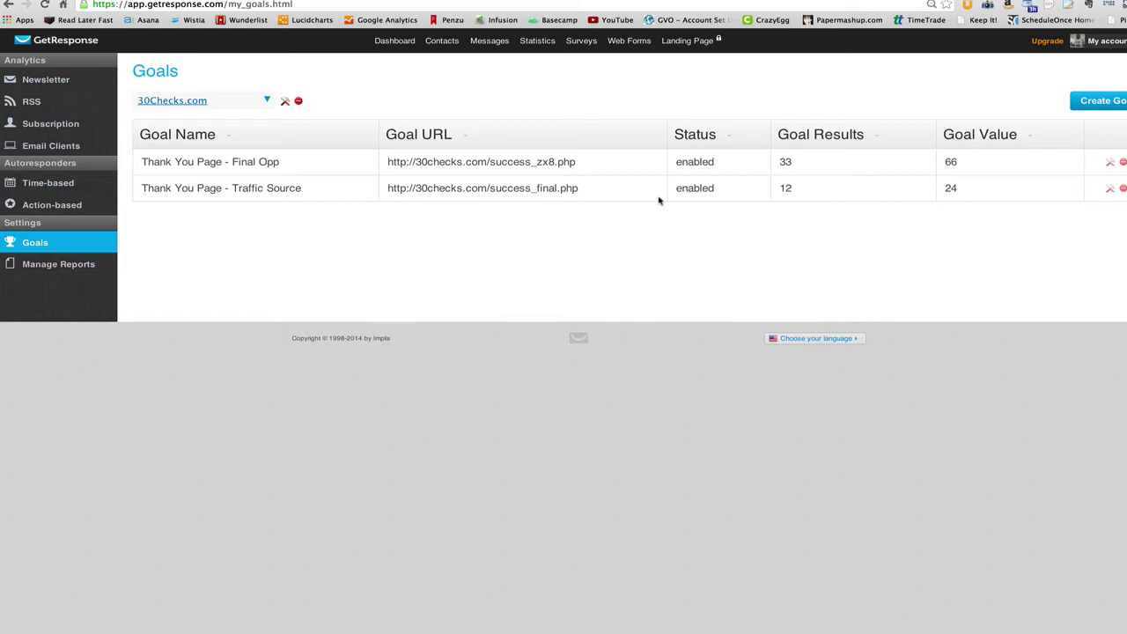
key("ctrl+Tab")
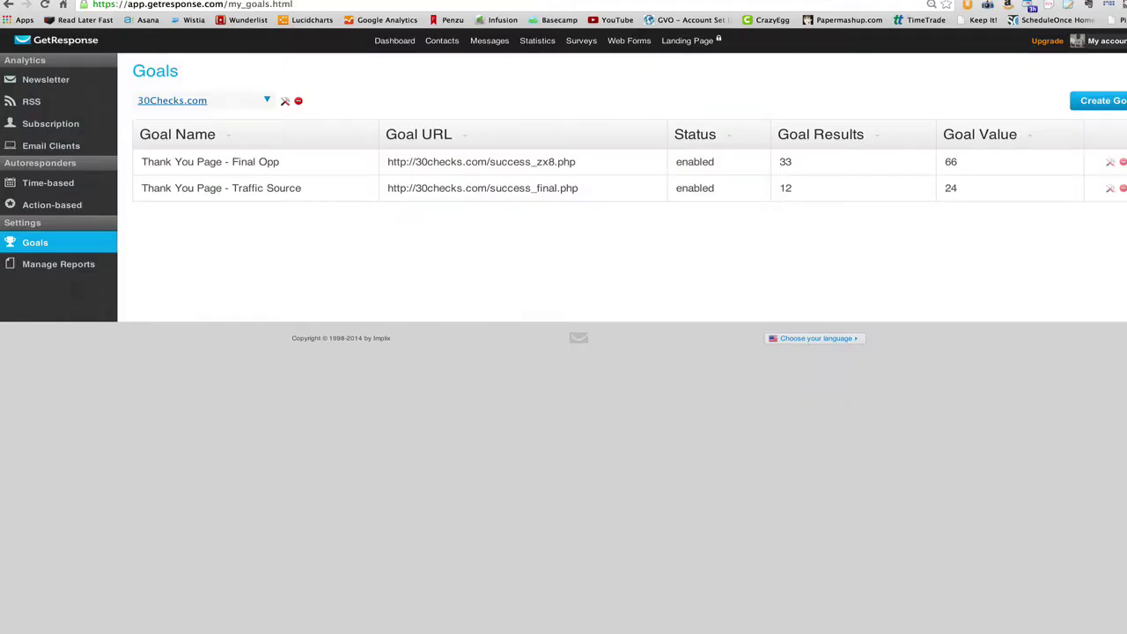
Switch back to the GetResponse tab showing 30Checks.com's goals and their results.
left_click(828, 1)
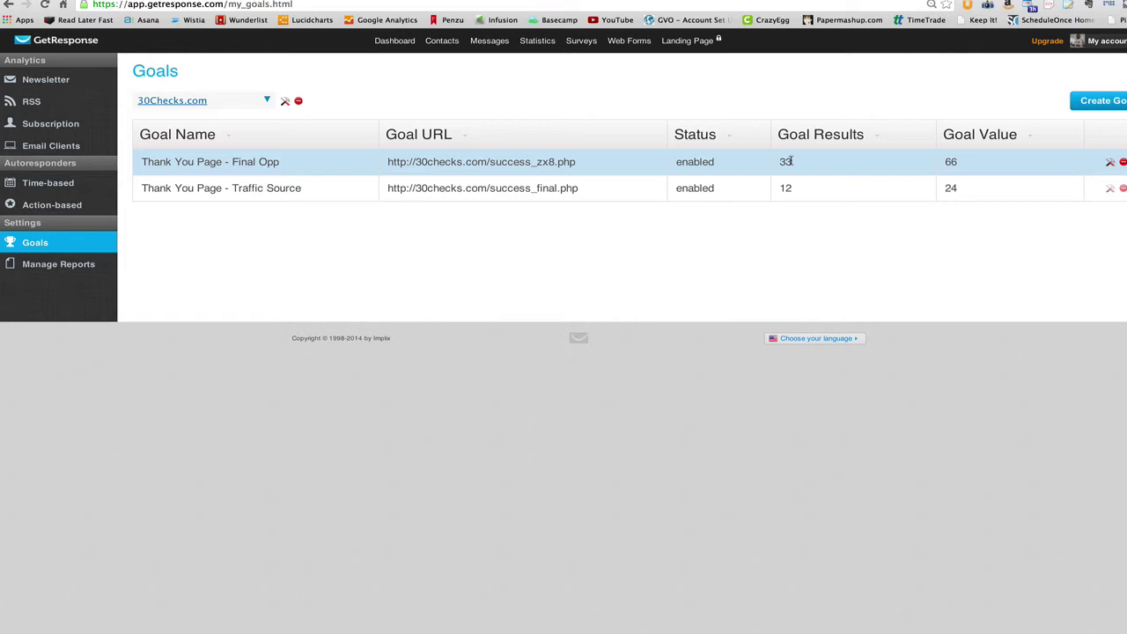
left_click(268, 102)
left_click(215, 143)
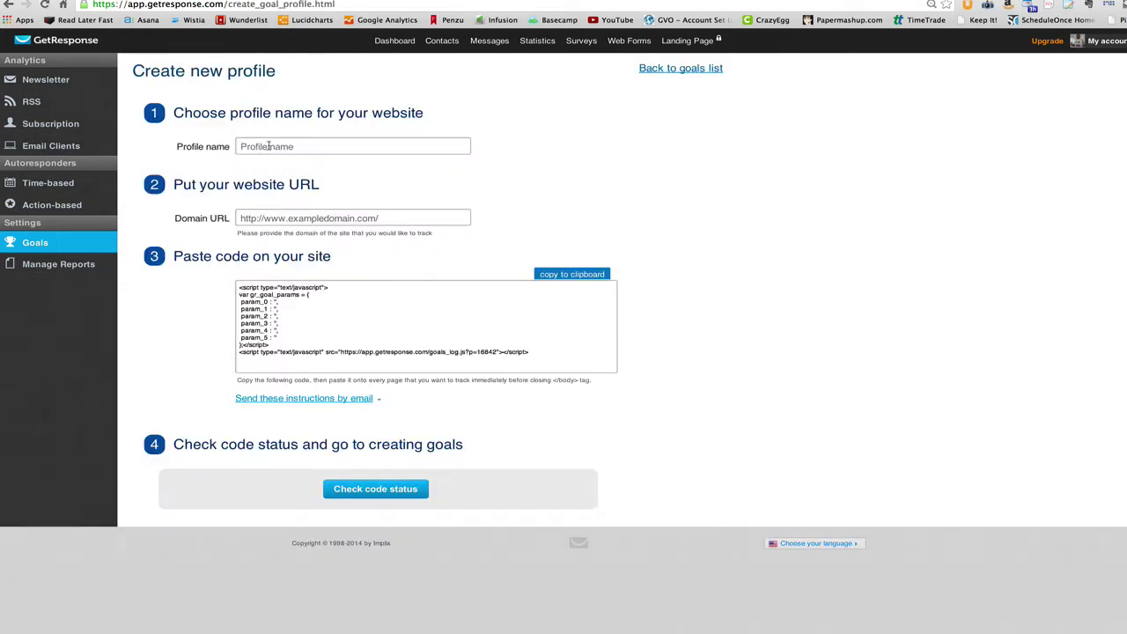
left_click(269, 146)
type("Maximum")
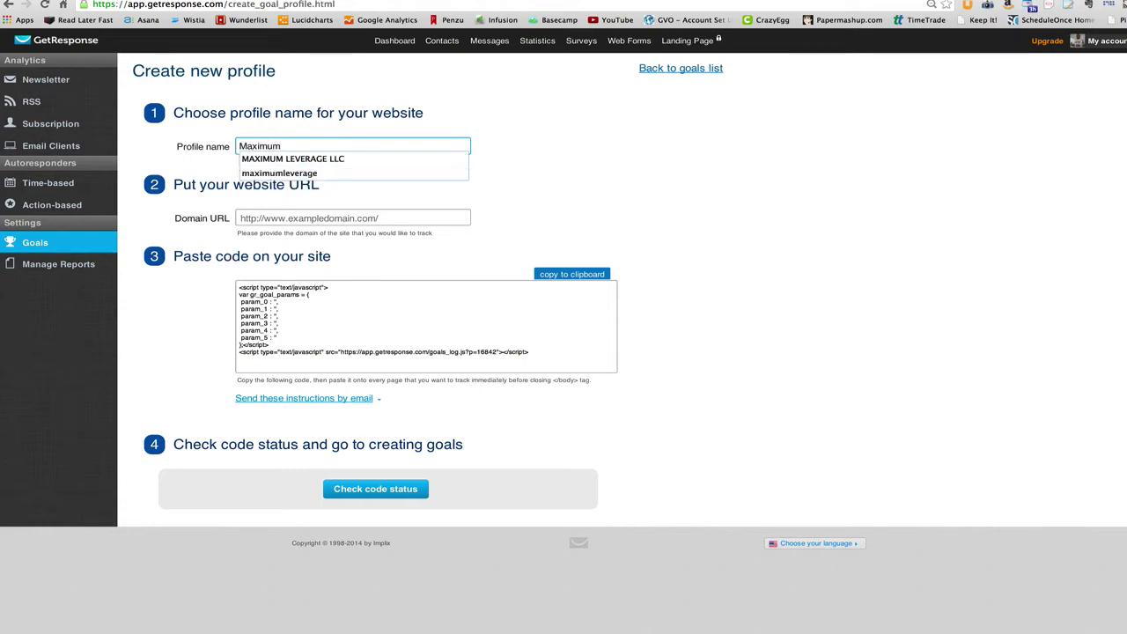
type("-Leverage.")
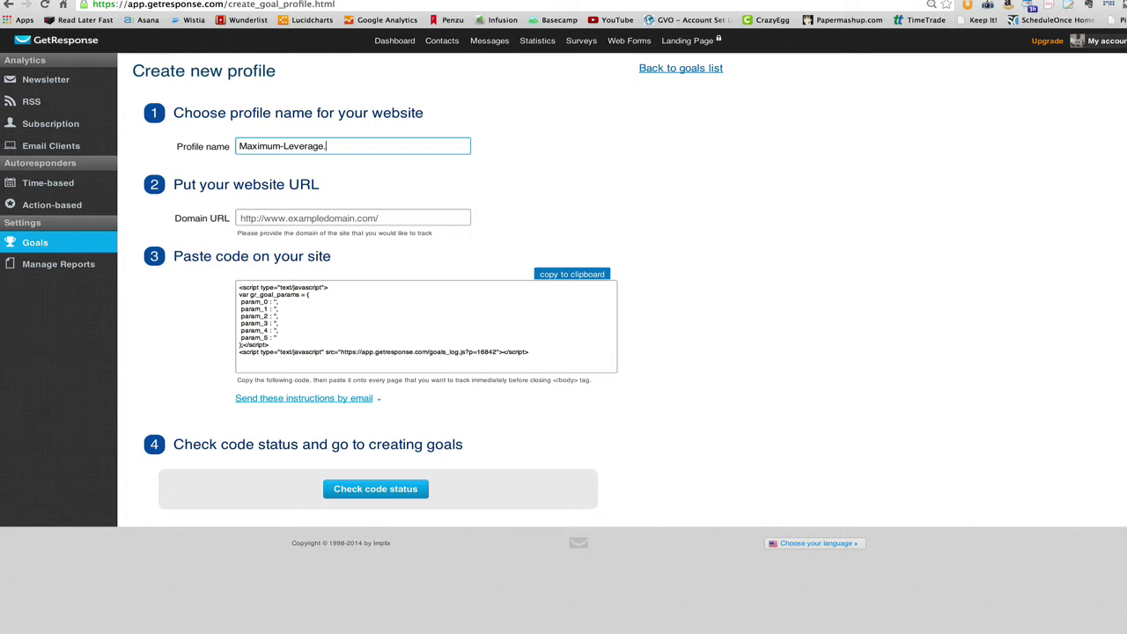
type("com")
key("super+a")
key("super+c")
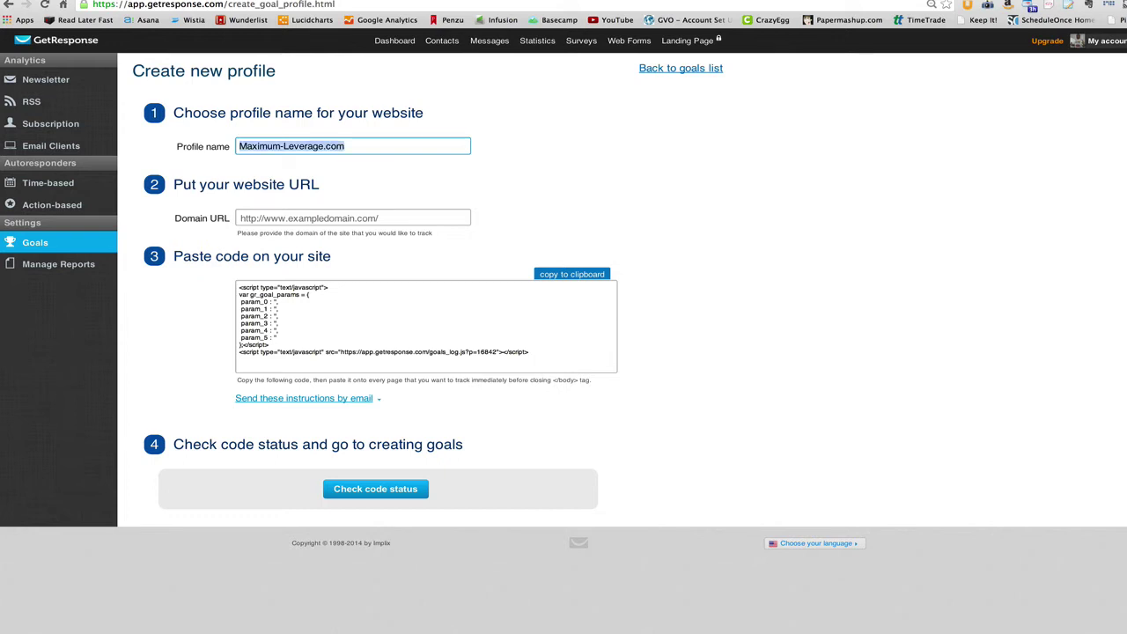
left_click(259, 217)
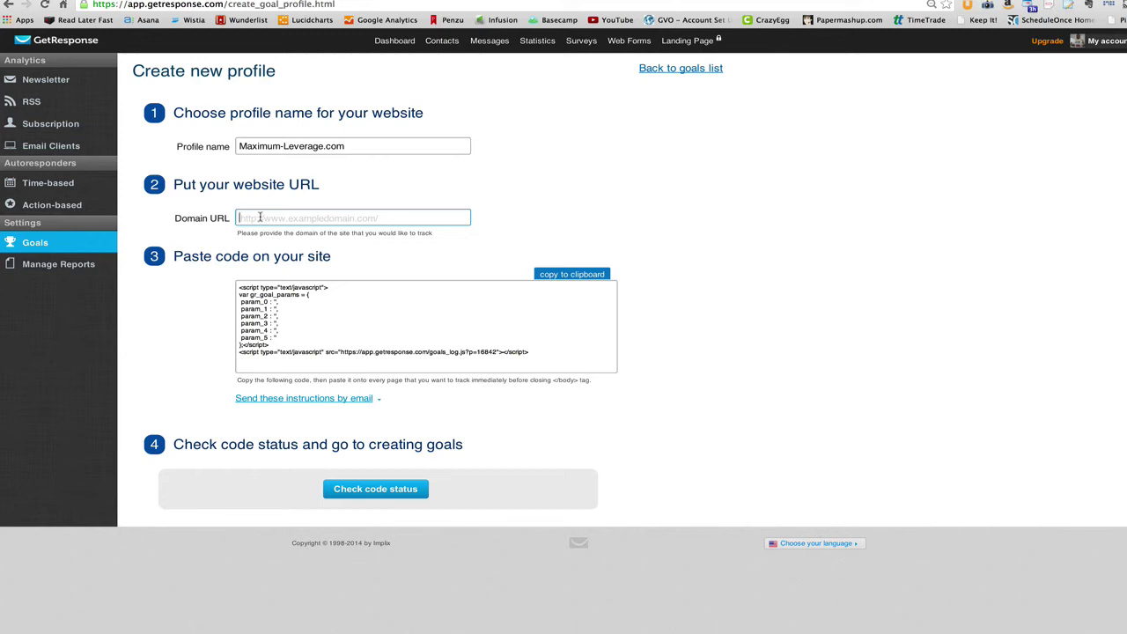
type("http://")
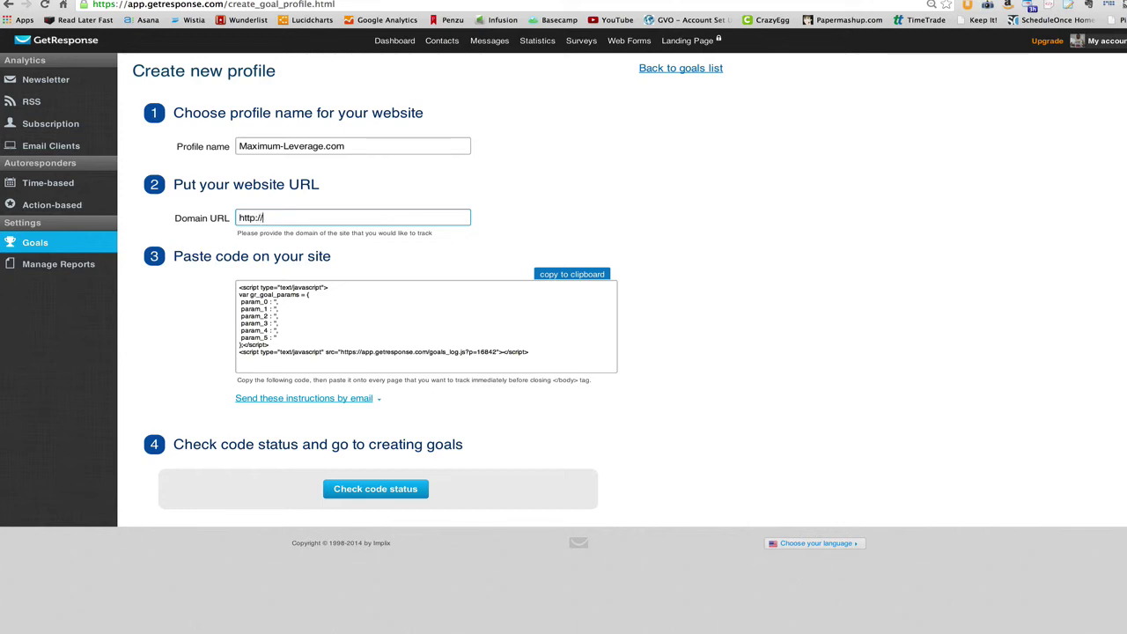
key("super+v")
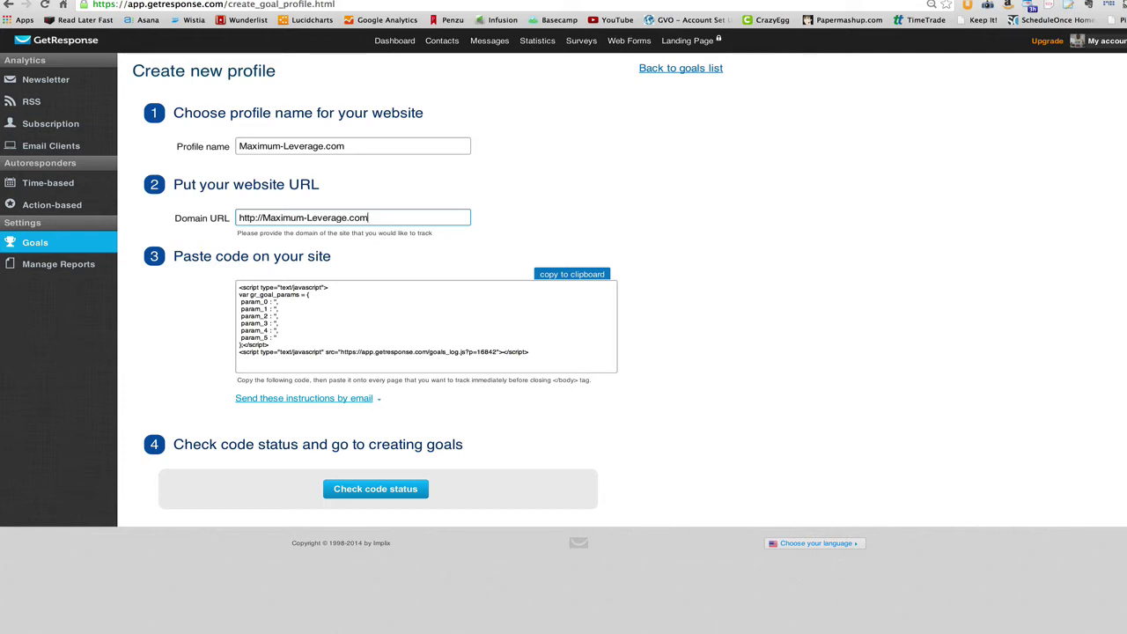
left_click(296, 350)
key("super+c")
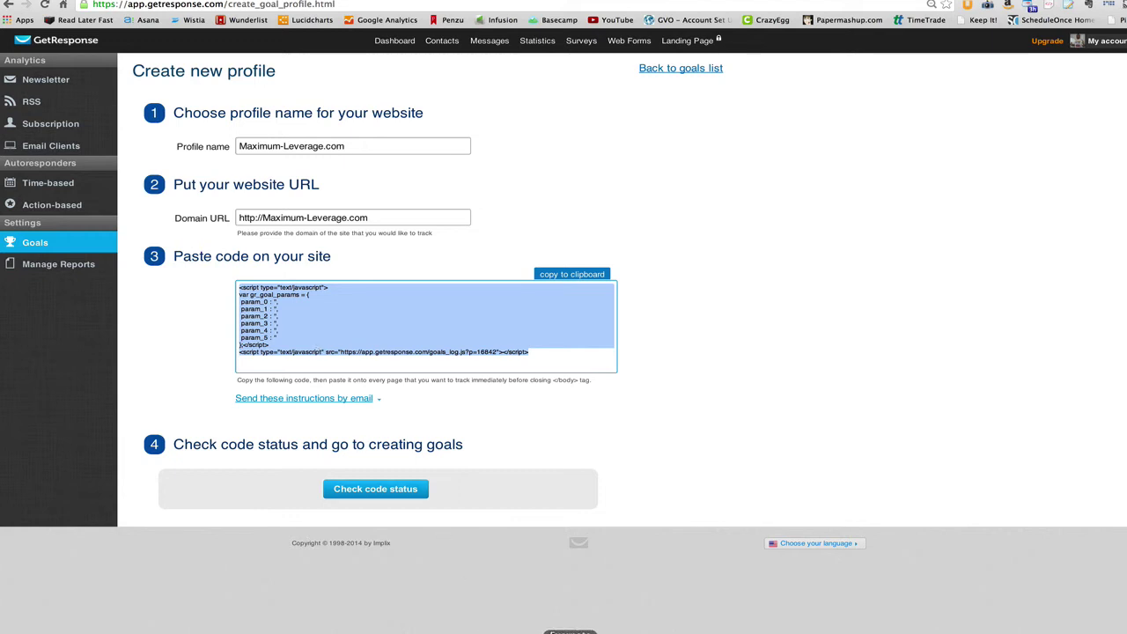
Swap the old tracking script in the server's index.html for the new GetResponse code.
left_click(638, 632)
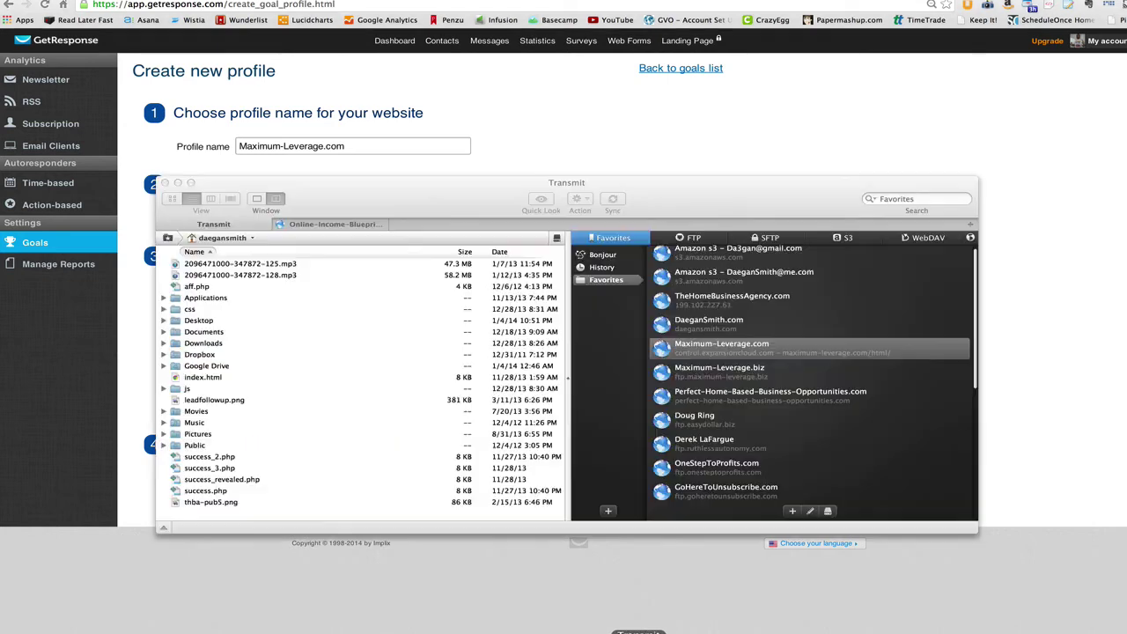
double_click(678, 352)
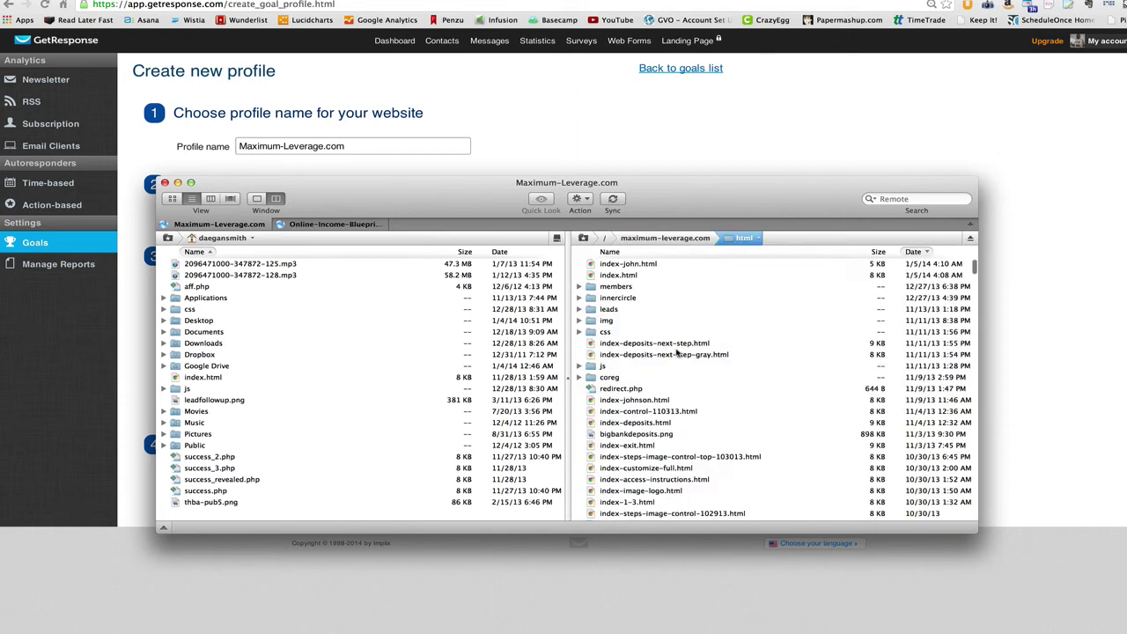
right_click(620, 278)
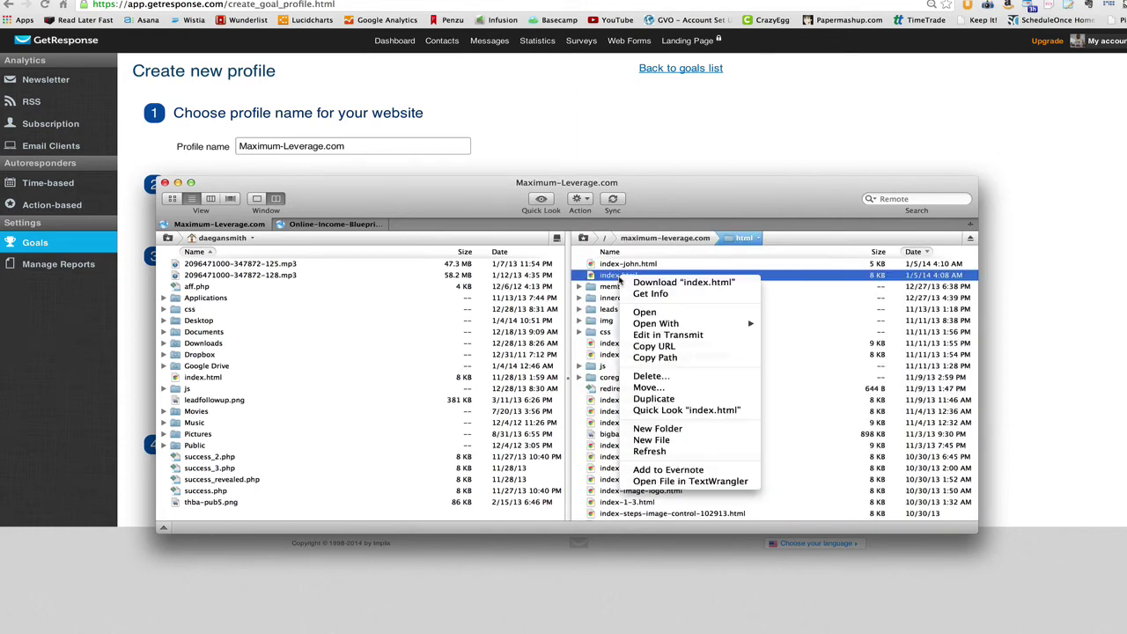
left_click(640, 335)
scroll(258, 464, "down", 20)
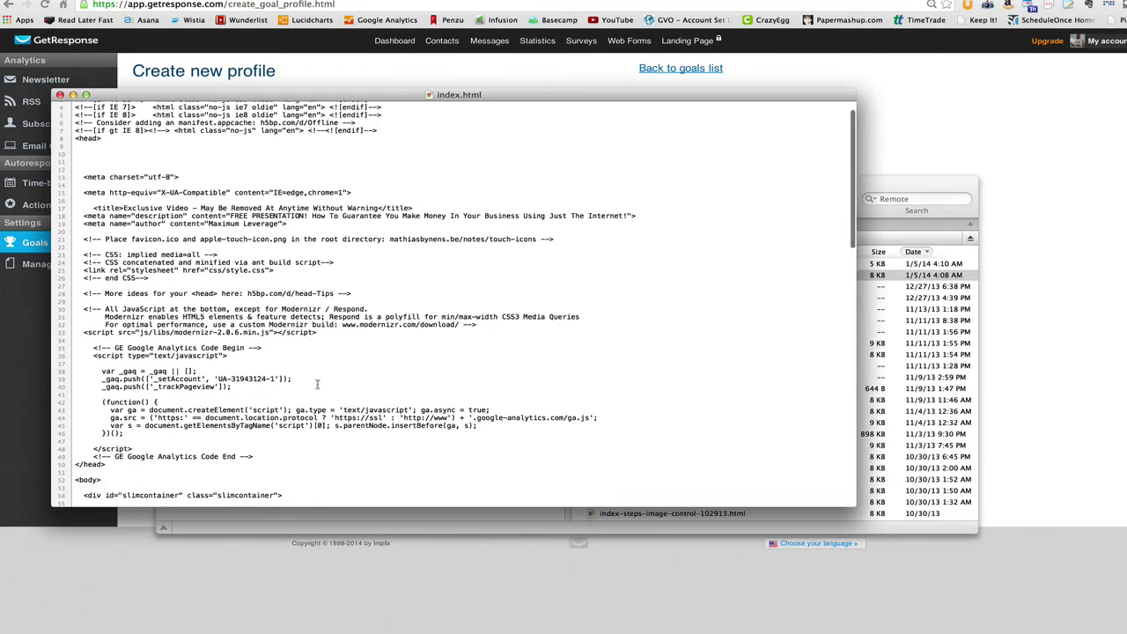
left_click_drag(489, 471, 64, 401)
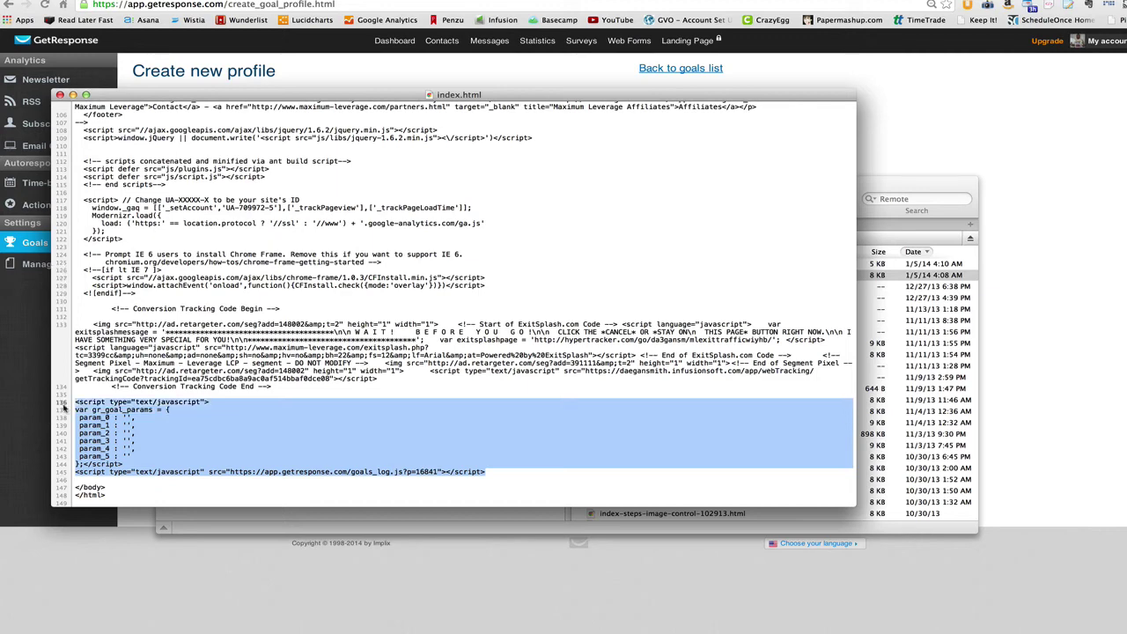
key("BackSpace")
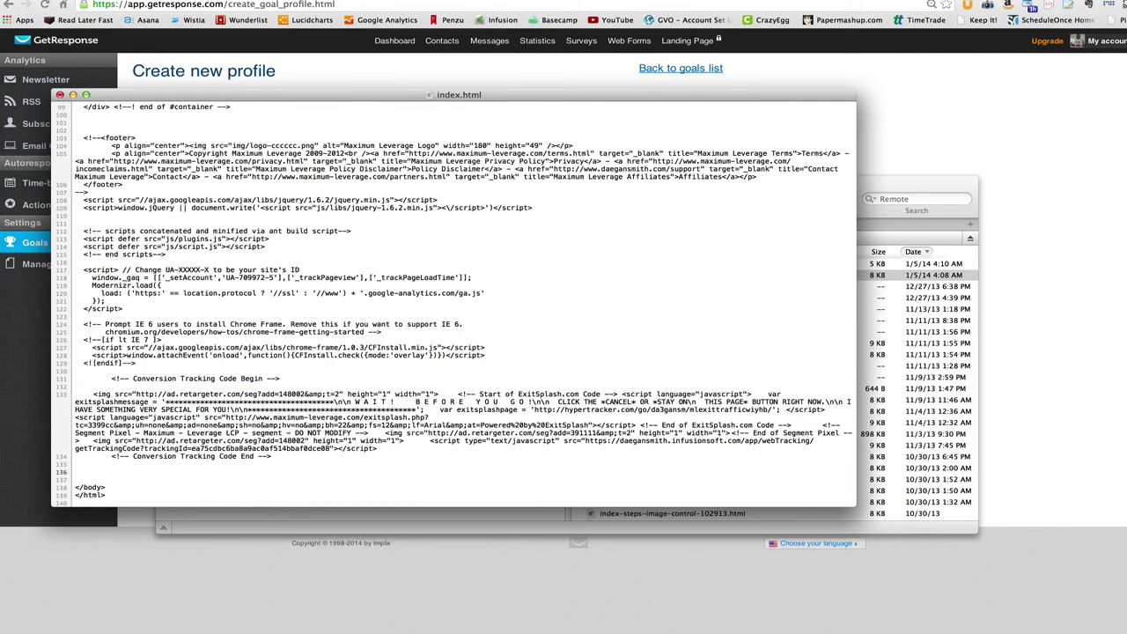
key("super+v")
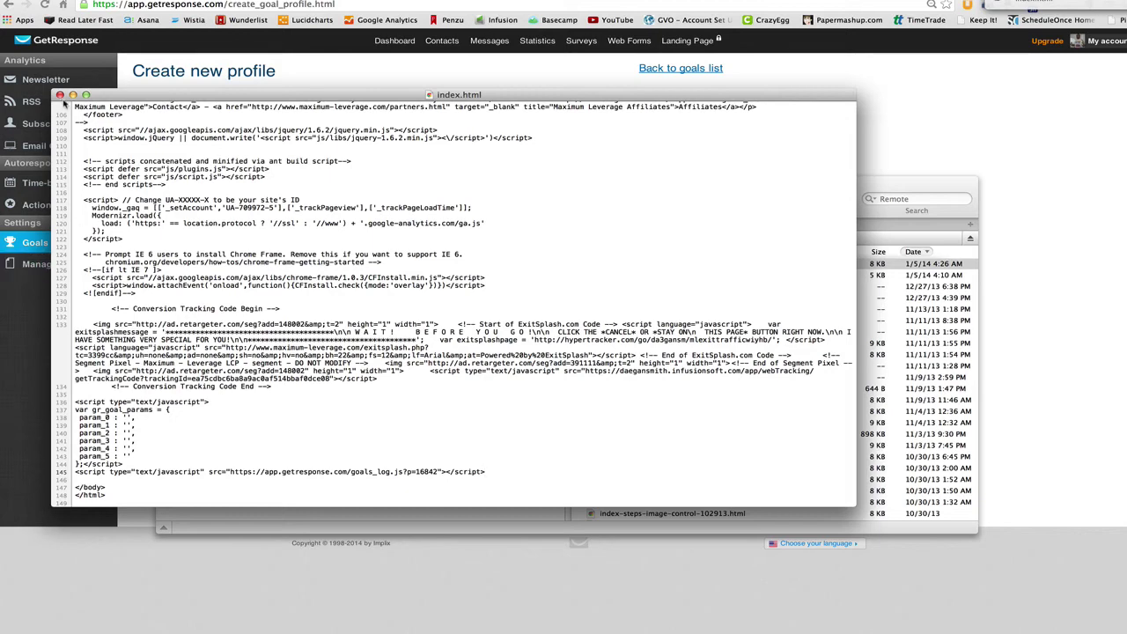
left_click(59, 95)
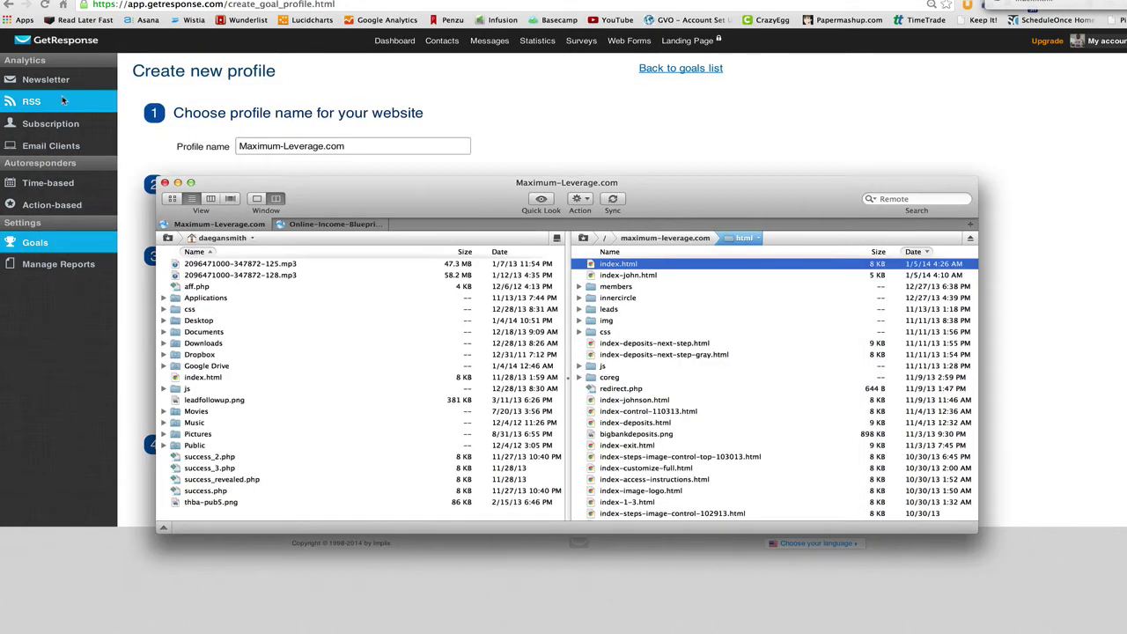
Verify the tracking code status and open the empty goals list for Maximum-Leverage.com.
left_click(494, 151)
left_click(366, 496)
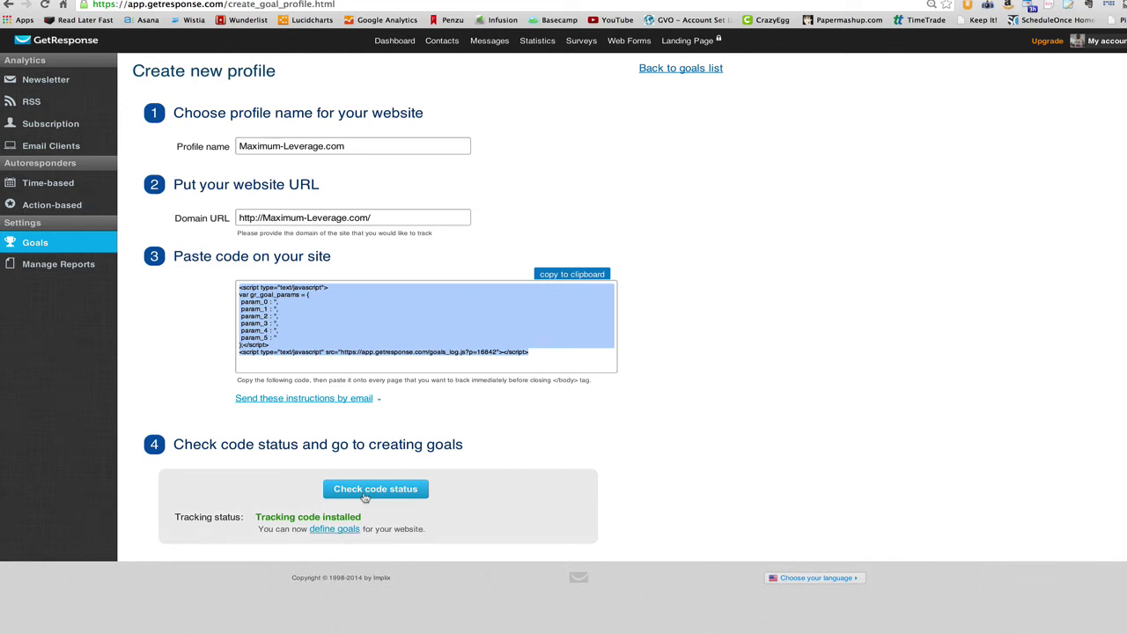
left_click(334, 531)
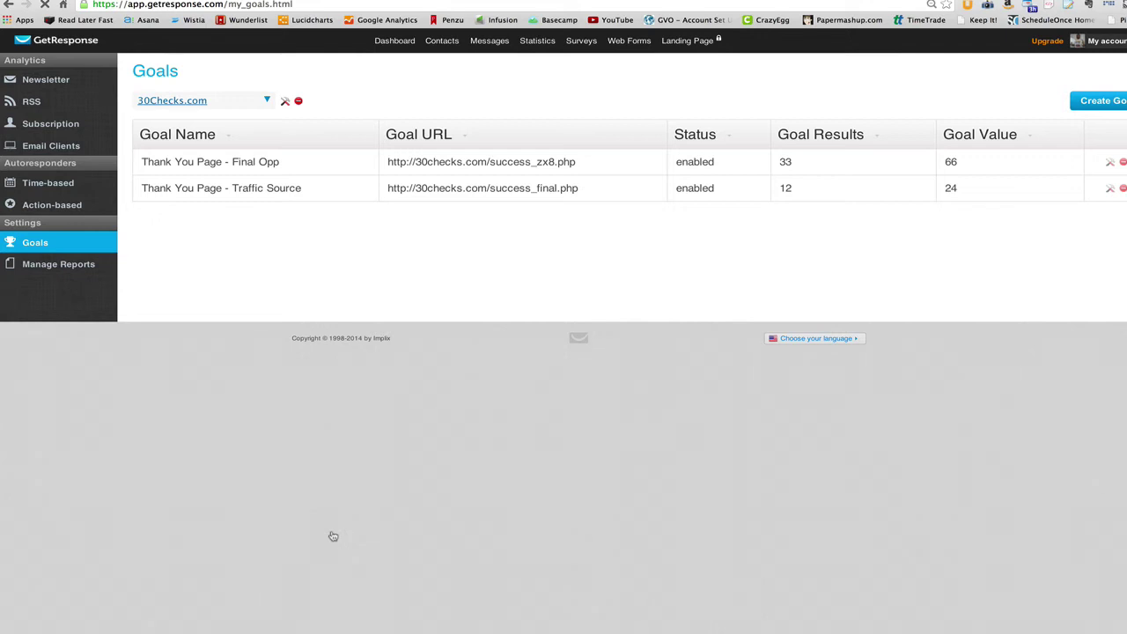
left_click(266, 103)
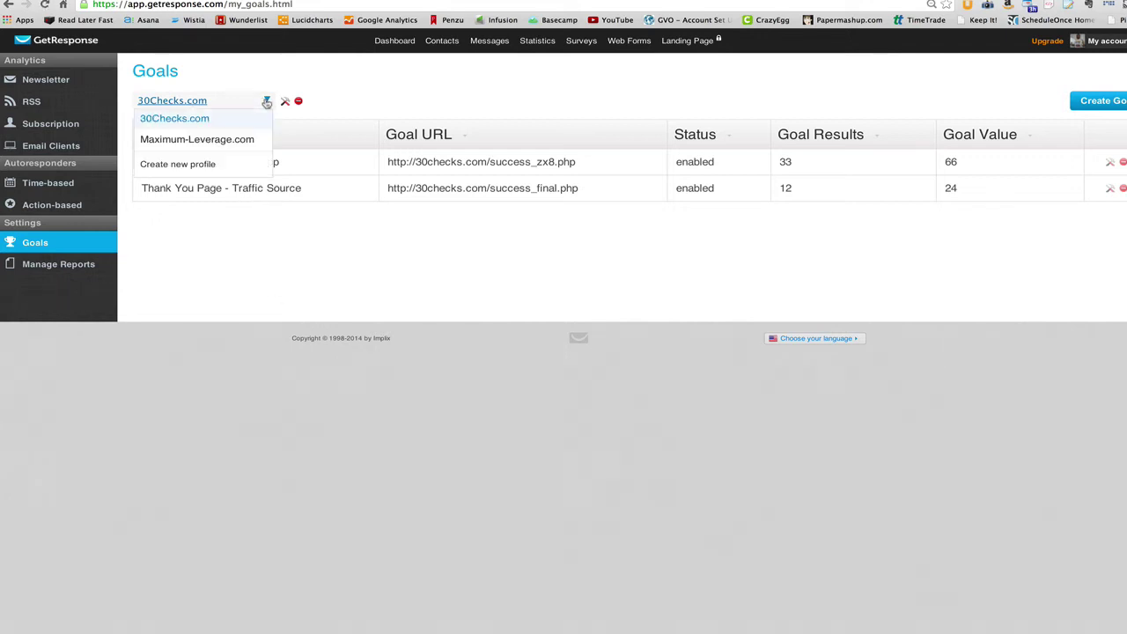
left_click(208, 141)
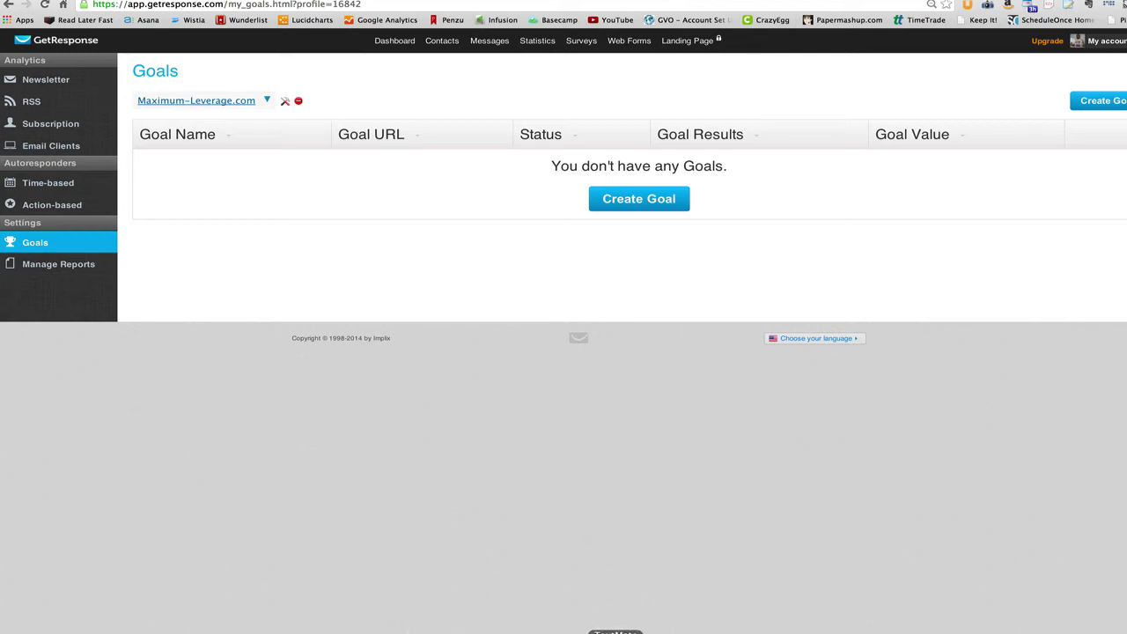
left_click(638, 632)
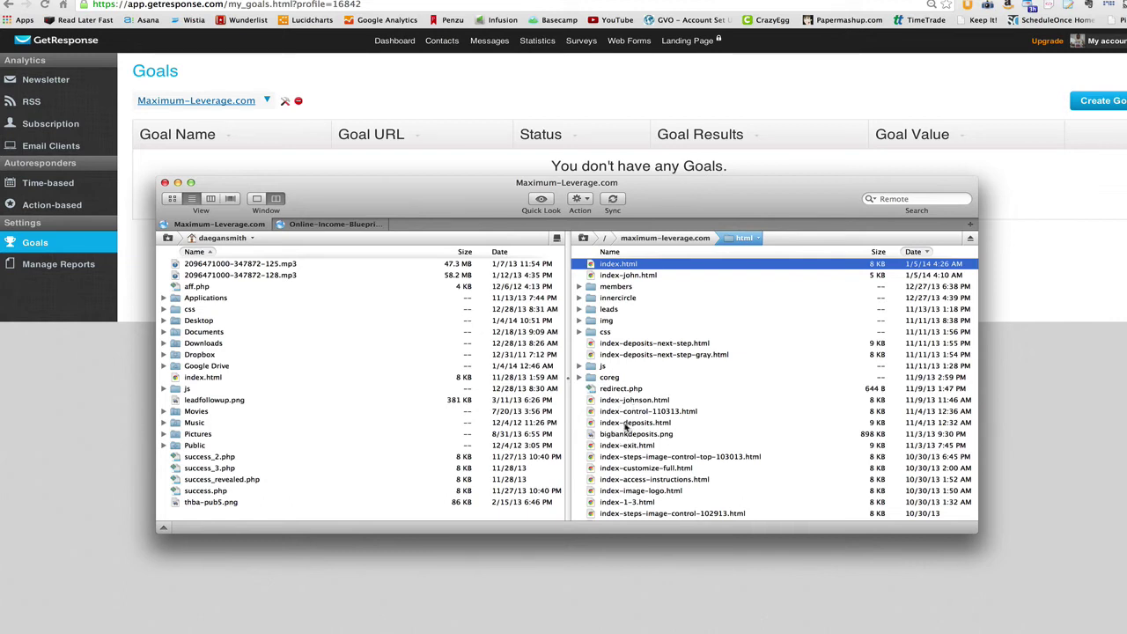
Paste the GetResponse tracking script before </body> in index-deposits.html and save it.
left_click(627, 426)
right_click(626, 427)
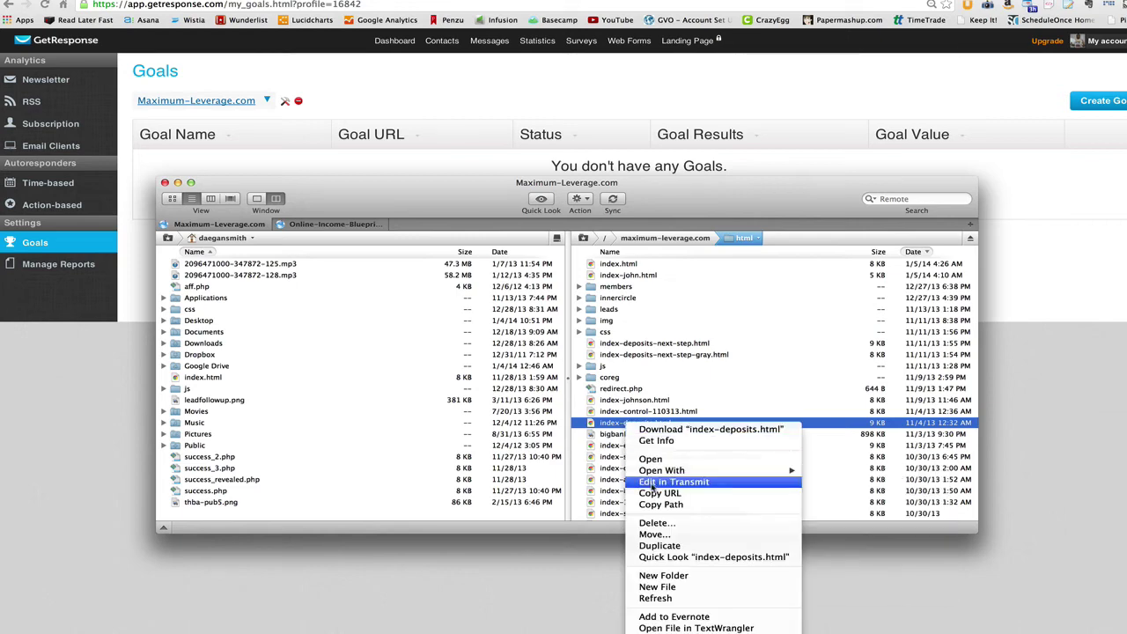
left_click(652, 483)
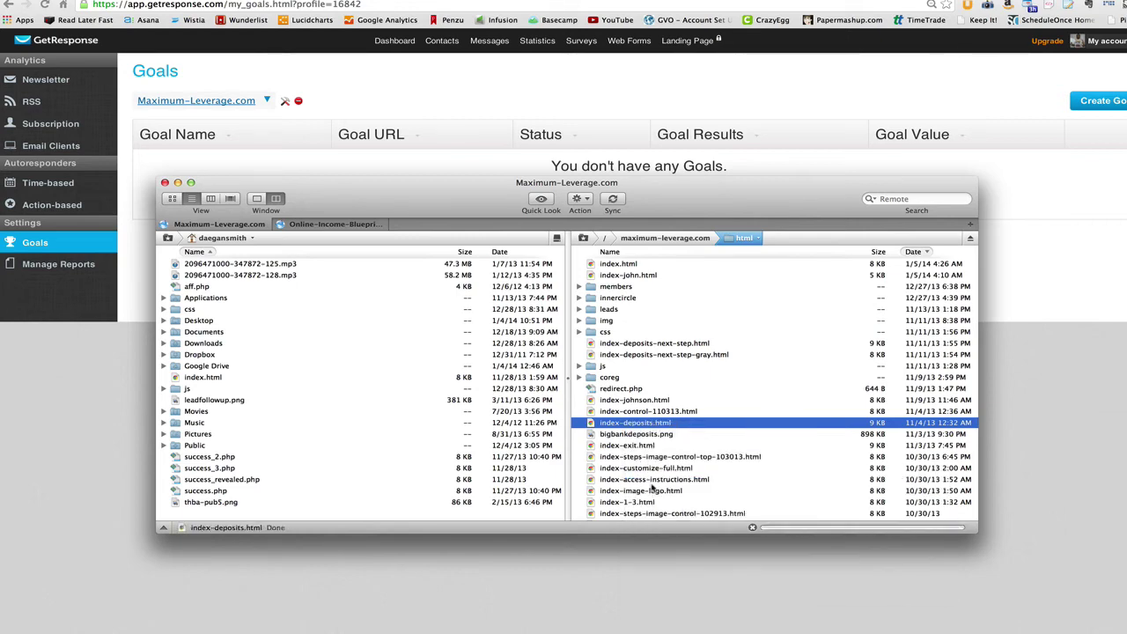
scroll(358, 438, "down", 15)
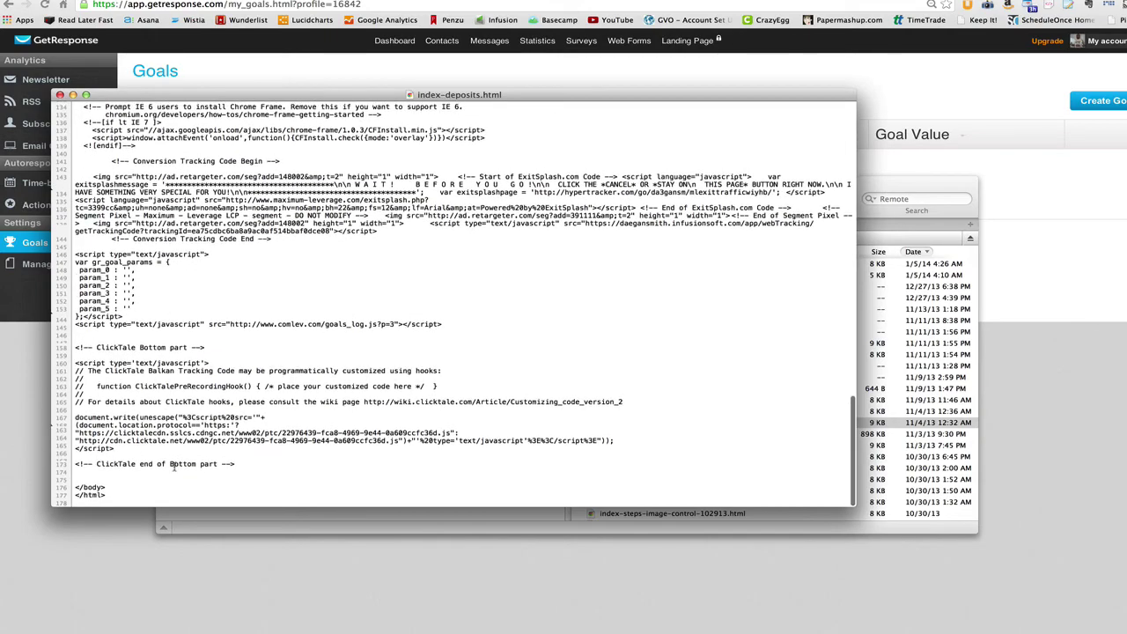
left_click(131, 472)
key("Return")
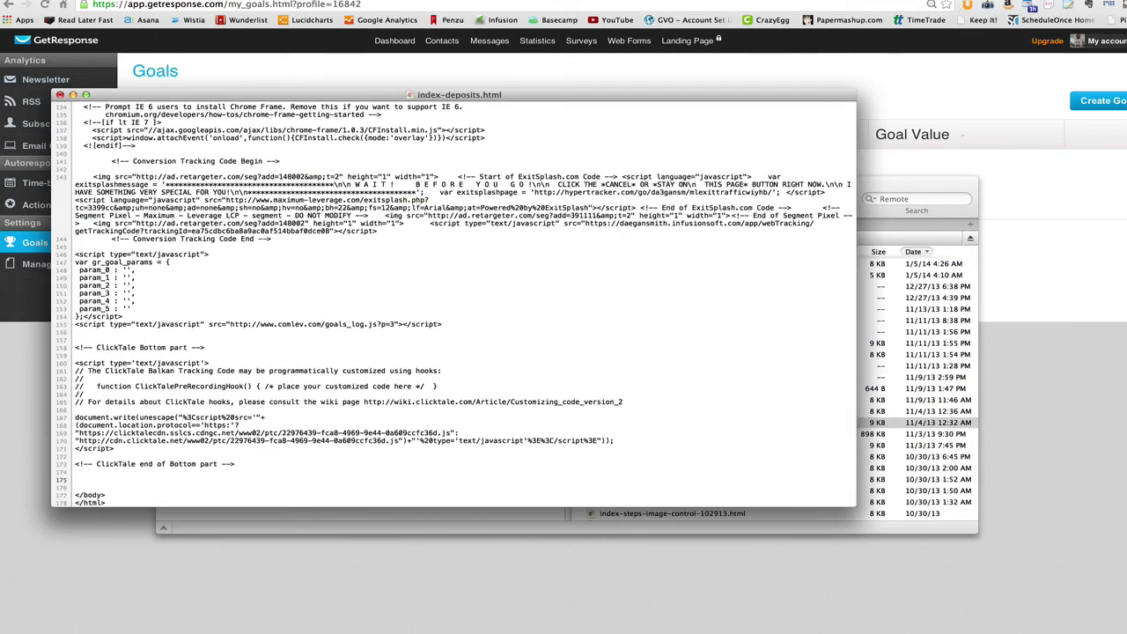
type("<script type=\"text/javascript\"> var gr_goal_params = {  param_0 : '',  param_1 : '',  param_2 : '',  param_3 : '',  param_4 : '',  param_5 : '' };</script> <script type=\"text/javascript\" src=\"https://app.getresponse.com/goals_log.js?p=16842\"></script>")
key("super+s")
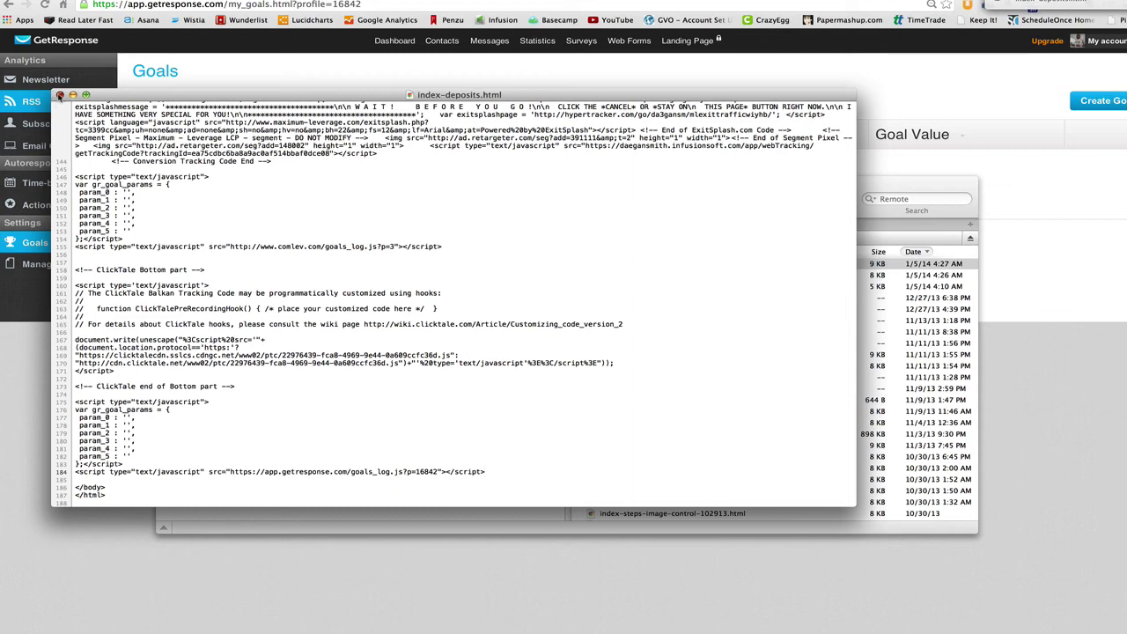
left_click(60, 95)
Start a new goal named 'Visitor' with its status switched on.
left_click(365, 104)
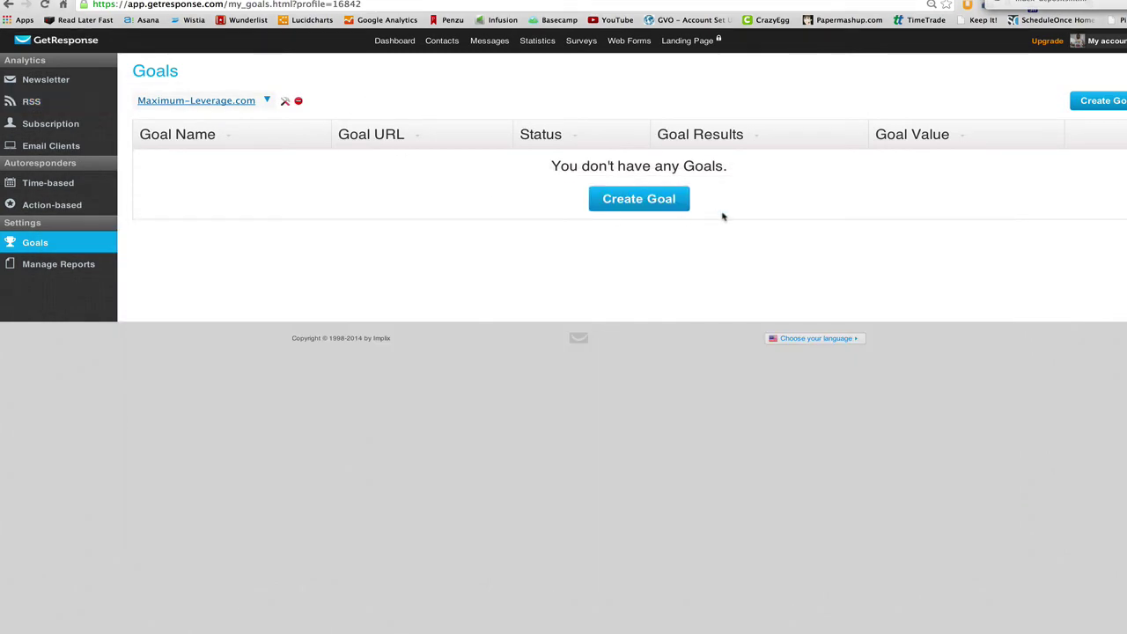
left_click(632, 204)
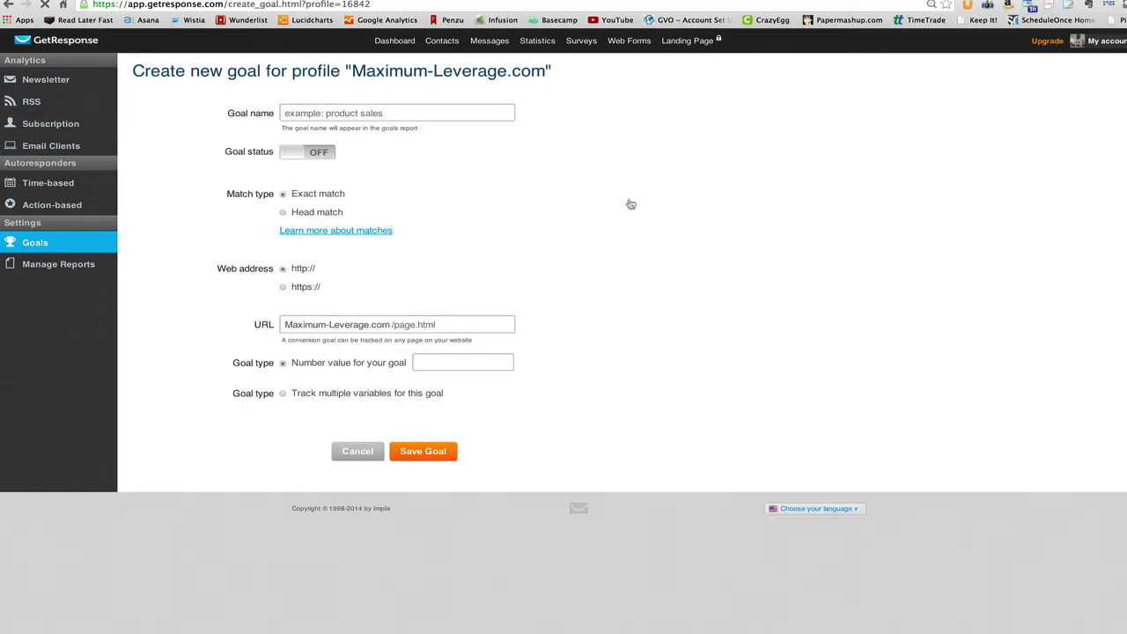
left_click(323, 113)
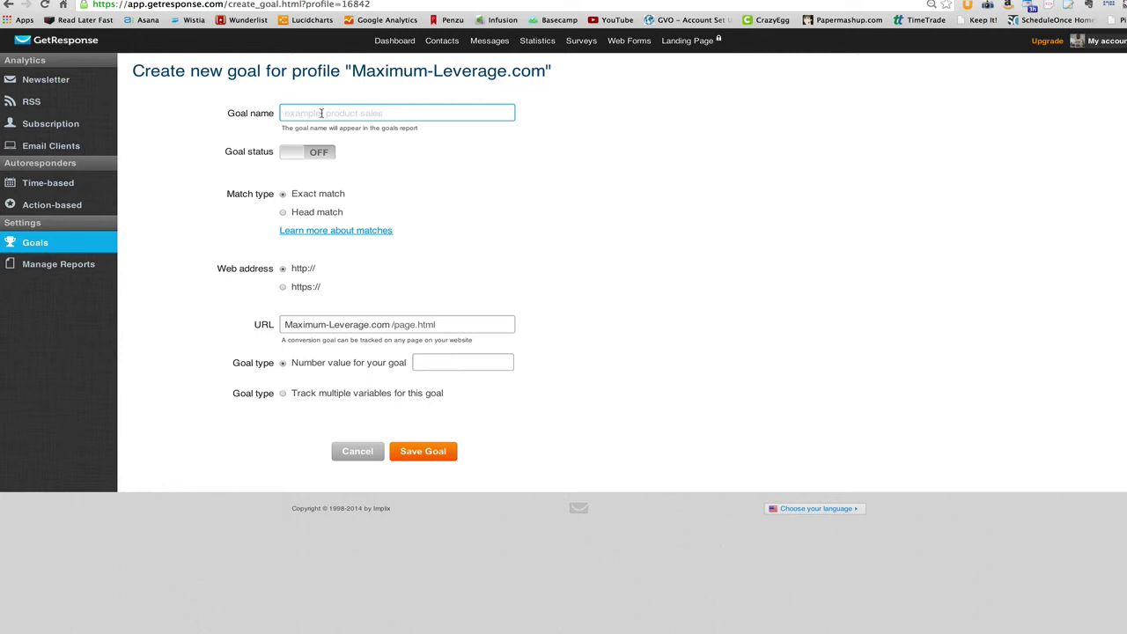
type("Visitor")
left_click(291, 154)
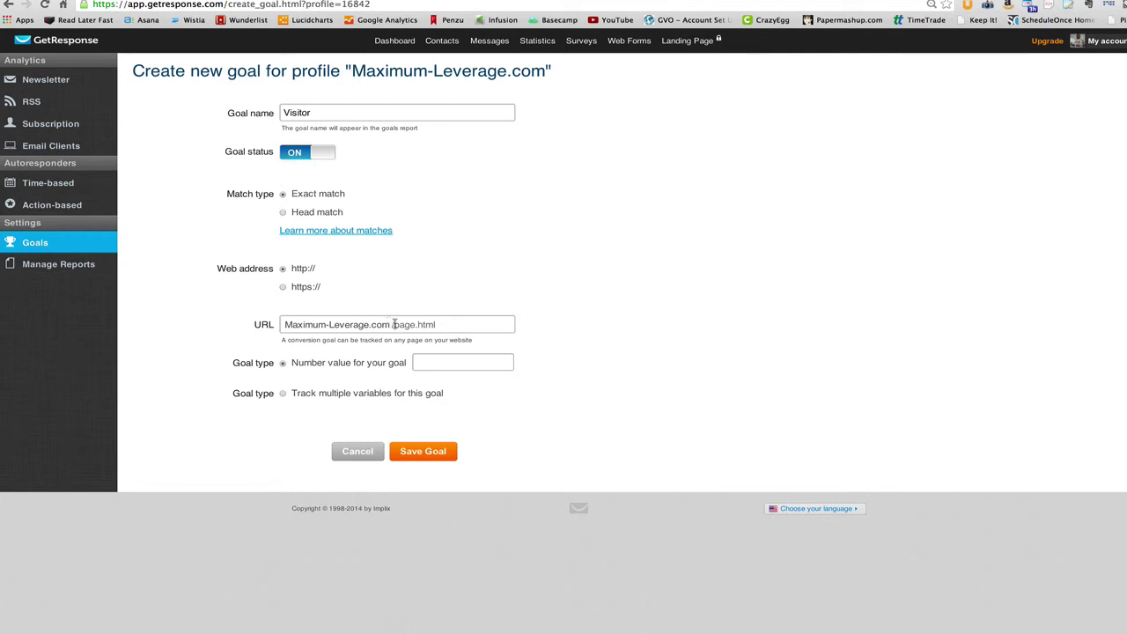
left_click_drag(391, 324, 463, 328)
left_click(462, 327)
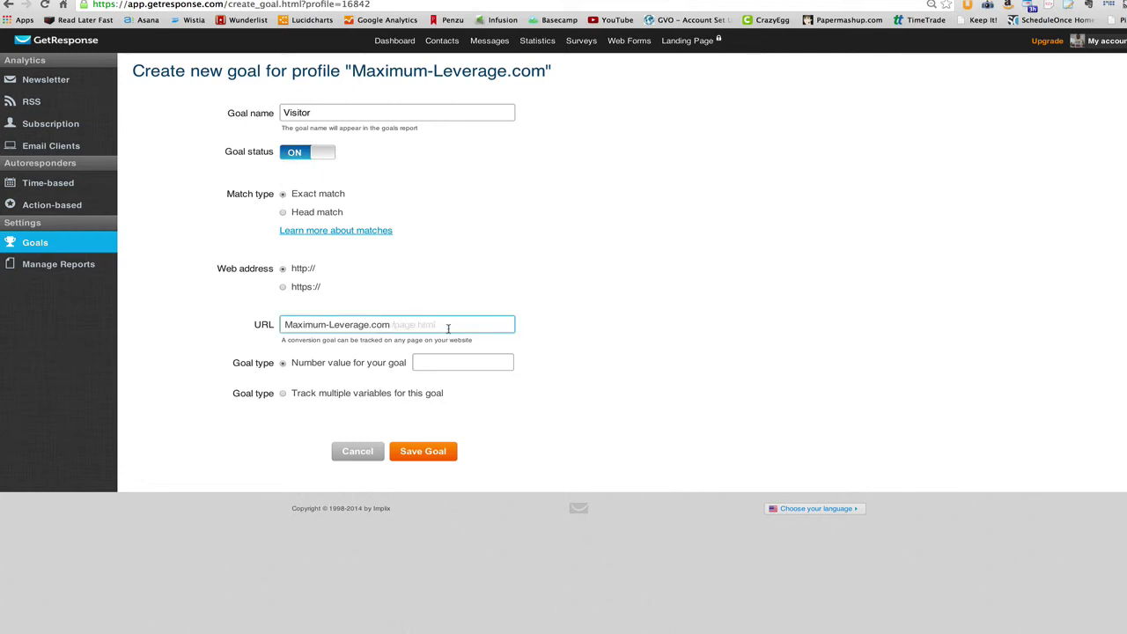
type("/index-deposit")
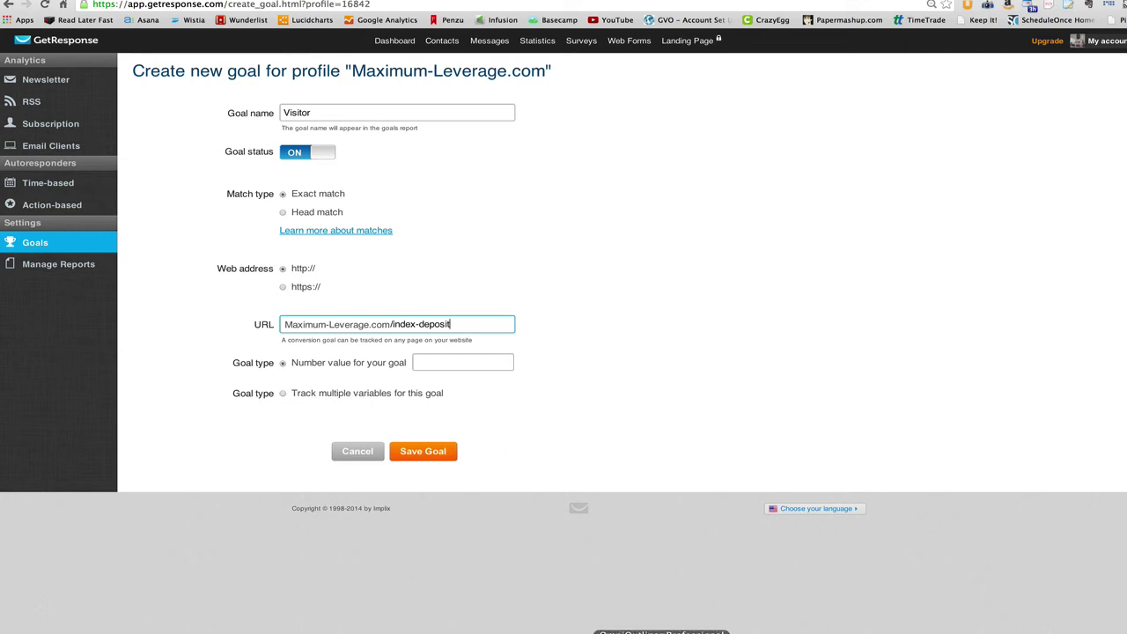
left_click(638, 631)
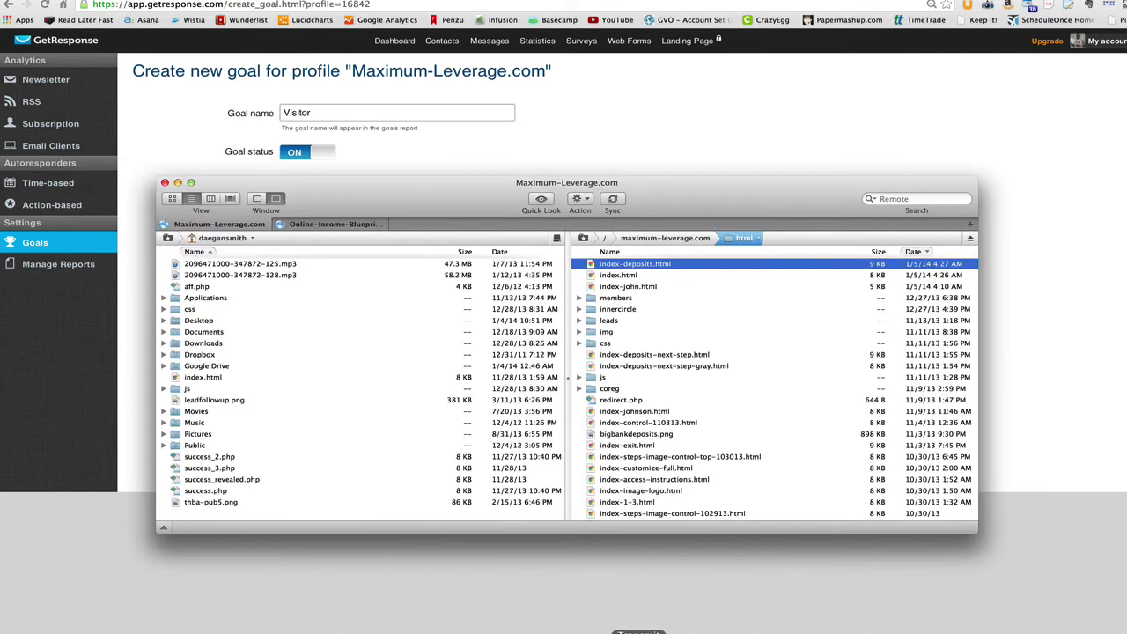
left_click(563, 604)
type("sits")
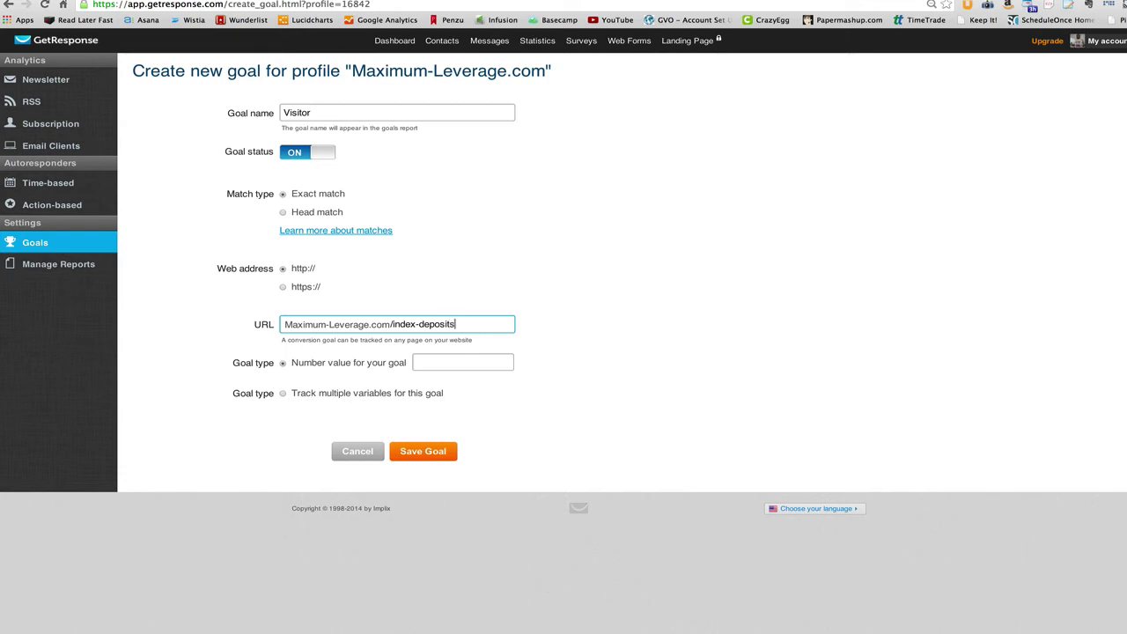
type(".html")
left_click(463, 363)
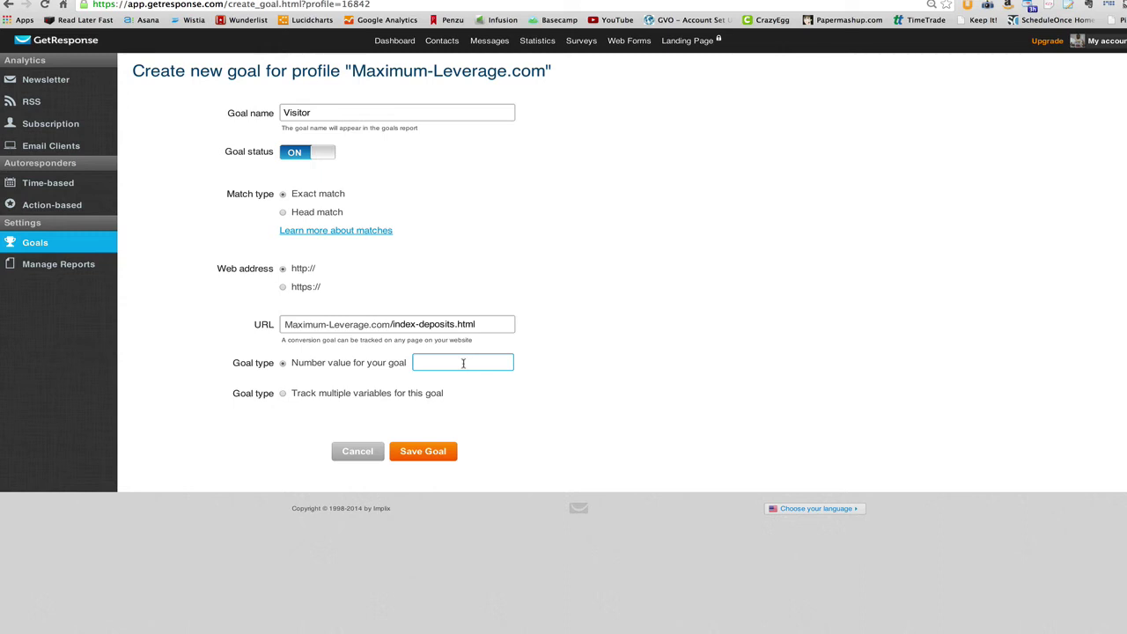
type("100")
Save the Visitor goal and go to Contacts > Search Contacts.
left_click(413, 453)
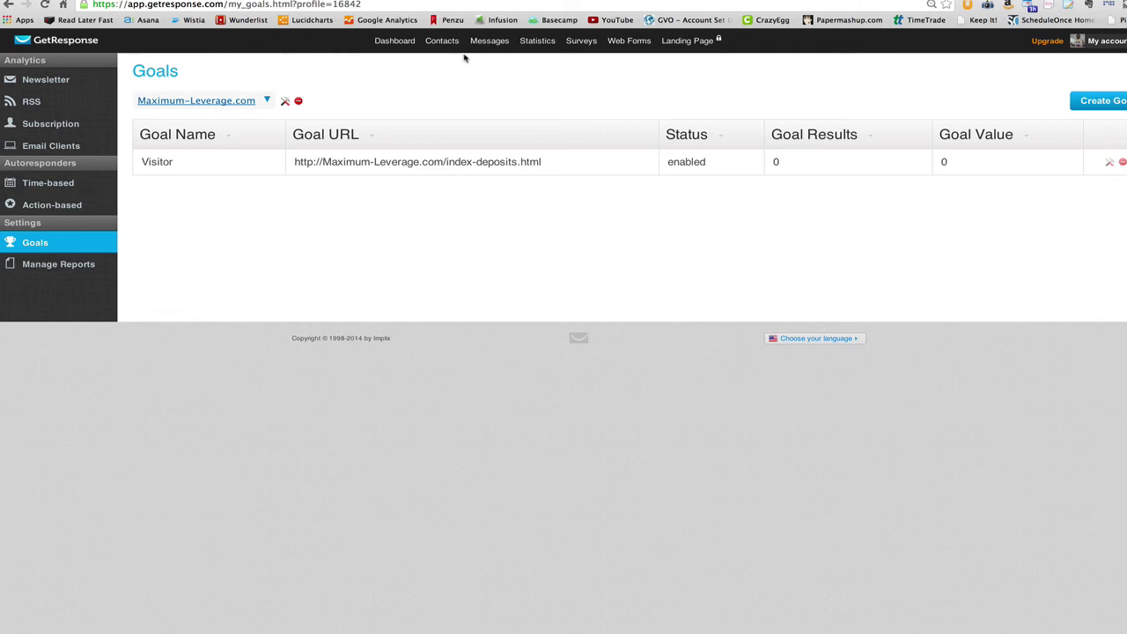
mouse_move(446, 46)
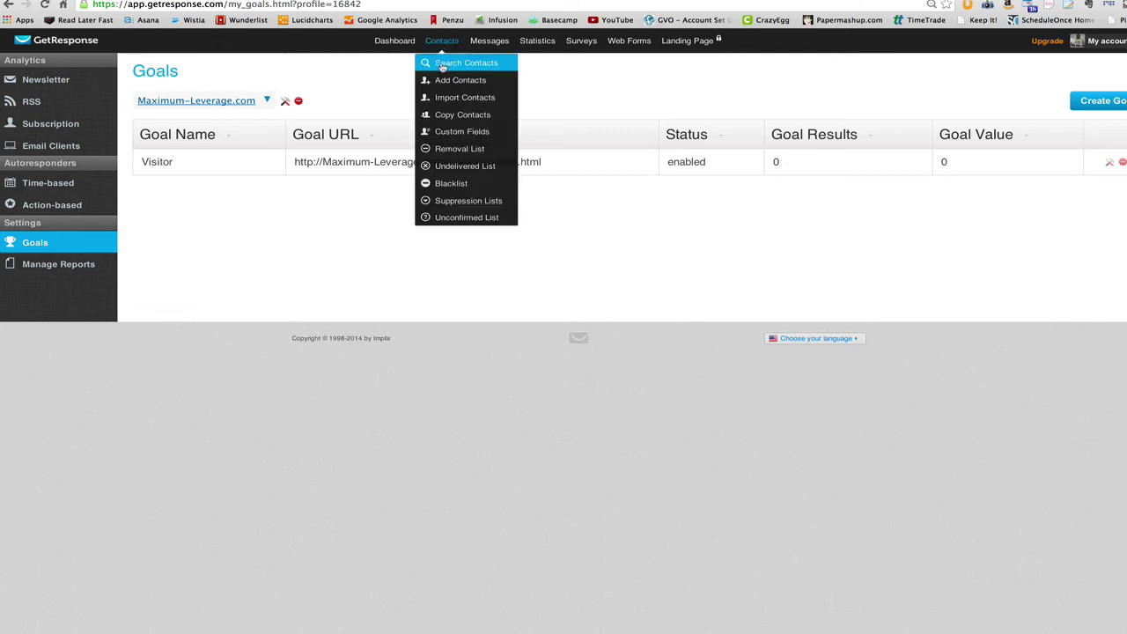
left_click(443, 63)
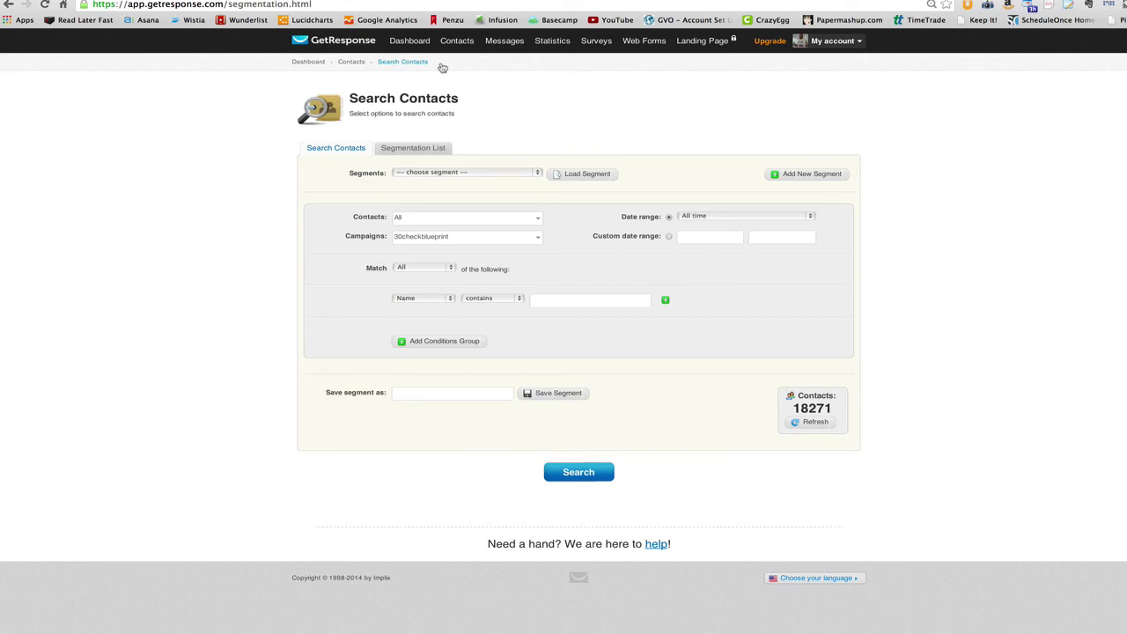
Start a new search segment based on All Subscribers (18271 contacts).
left_click(466, 172)
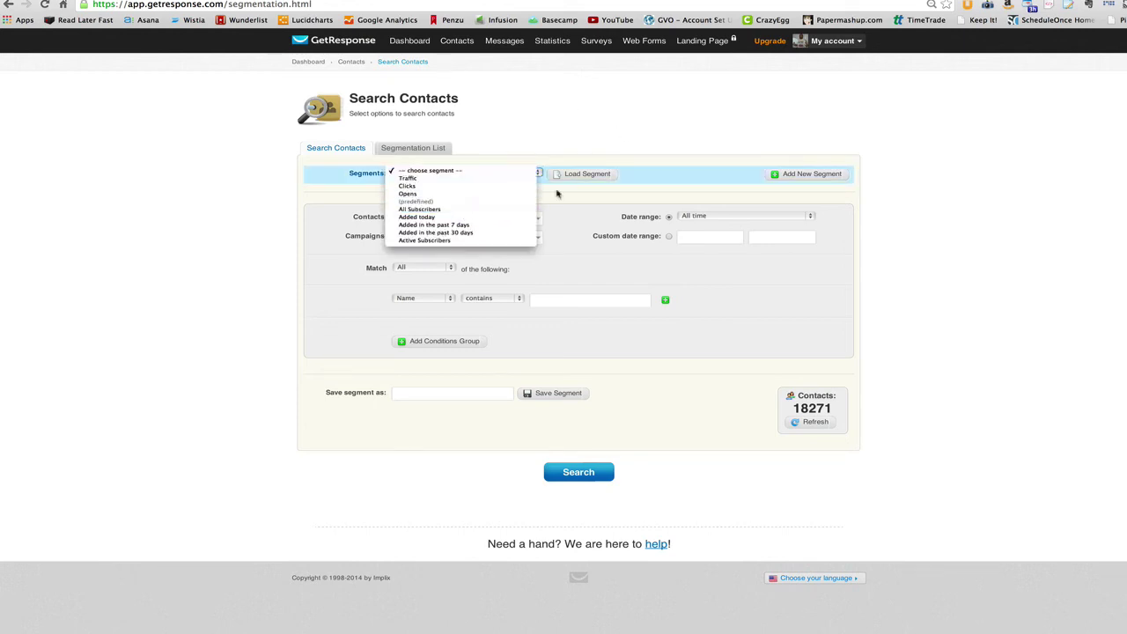
left_click(712, 153)
left_click(823, 180)
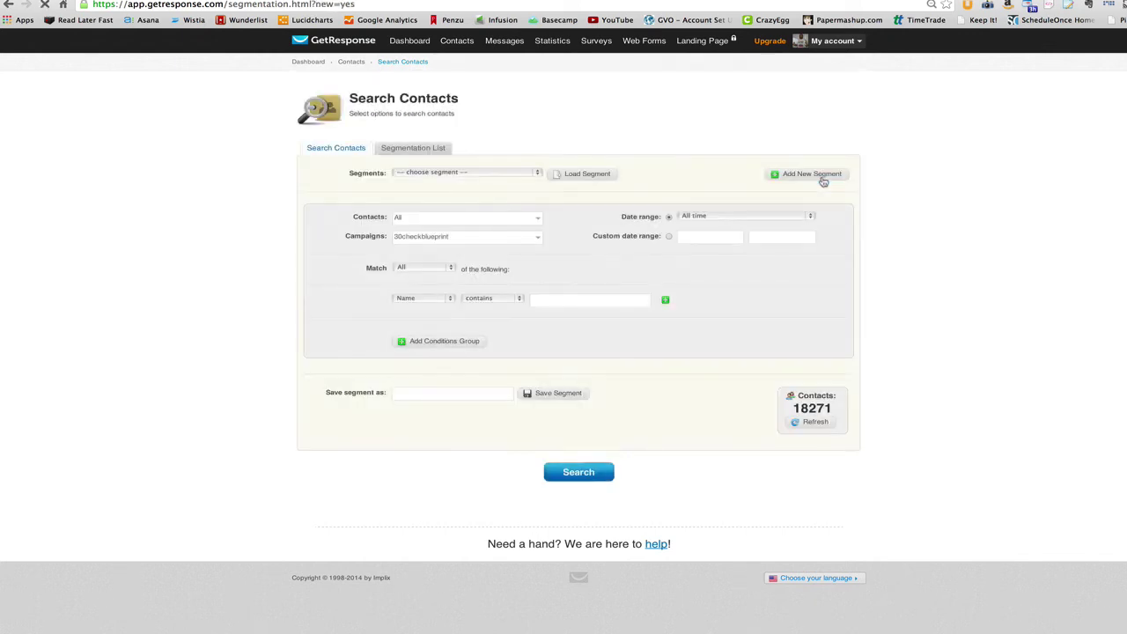
left_click(499, 174)
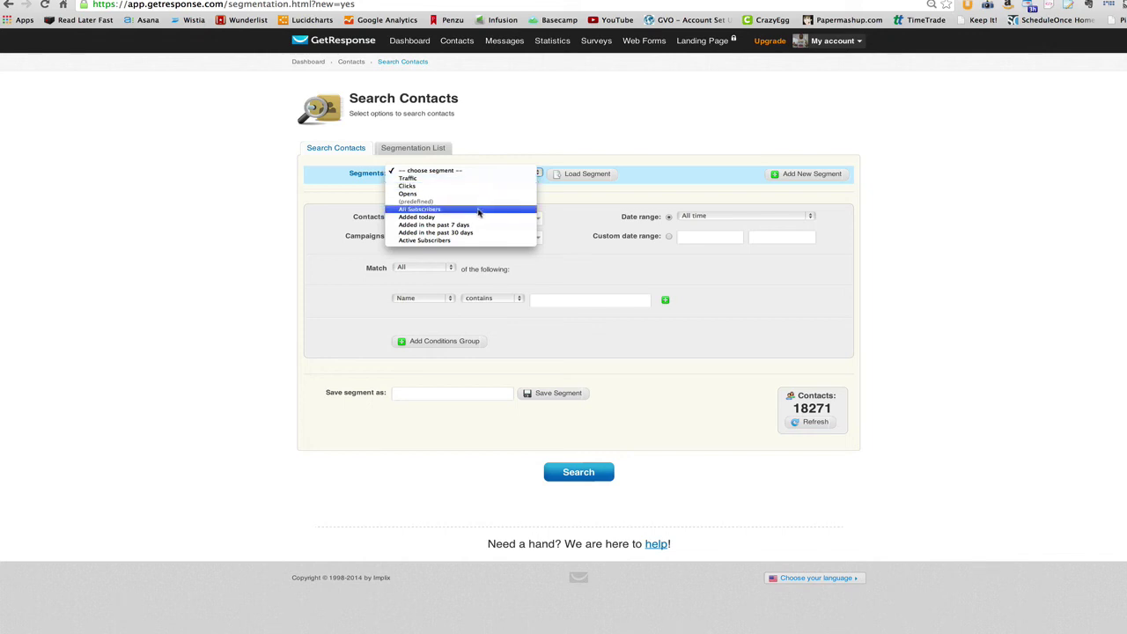
left_click(479, 210)
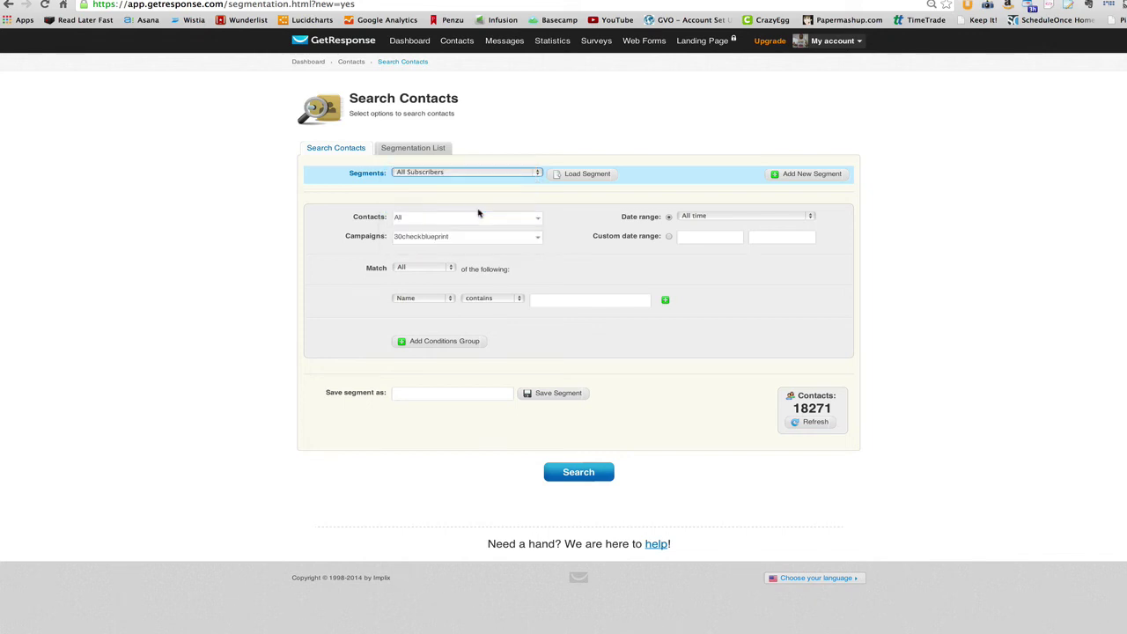
Add a Goals condition for the Maximum-Leverage.com Visitor goal reached greater than or equal to 1 time.
left_click(415, 300)
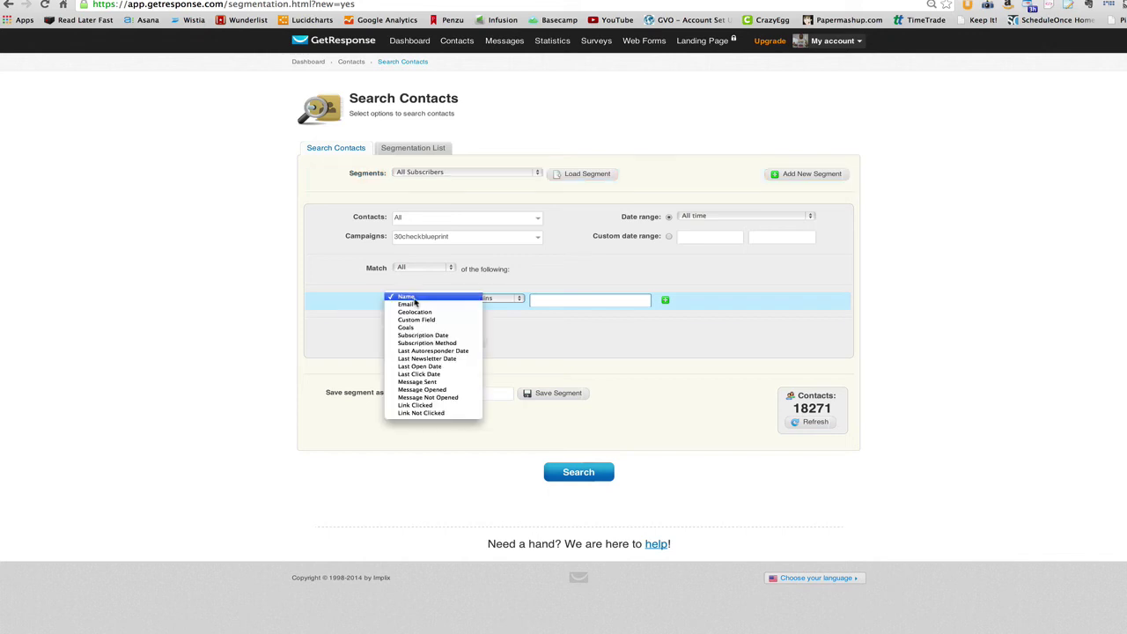
left_click(422, 328)
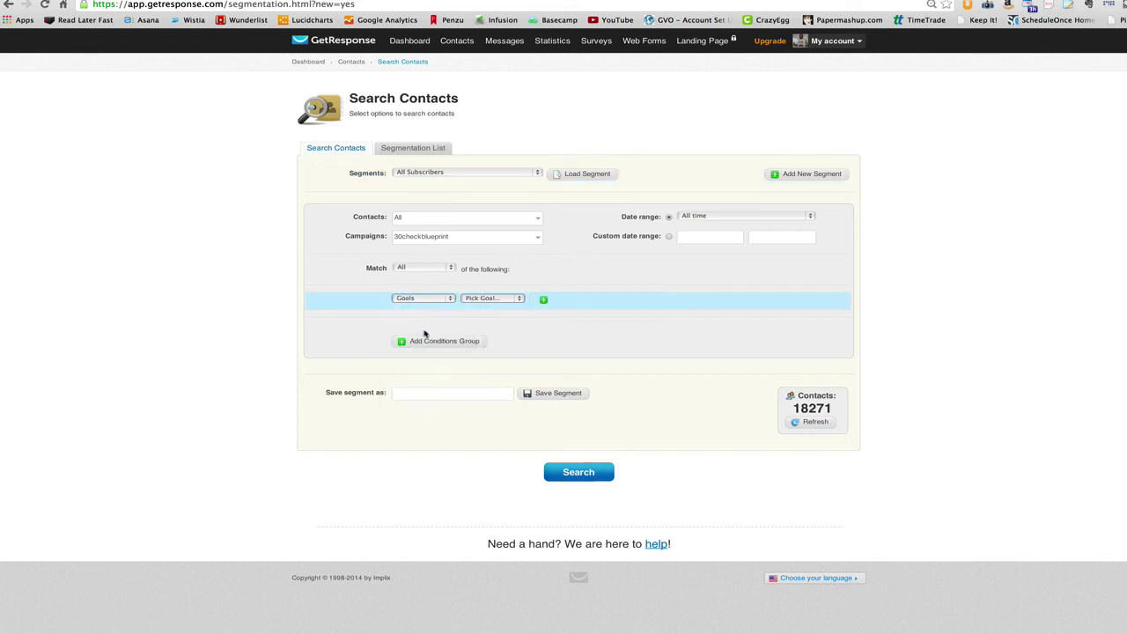
left_click(476, 299)
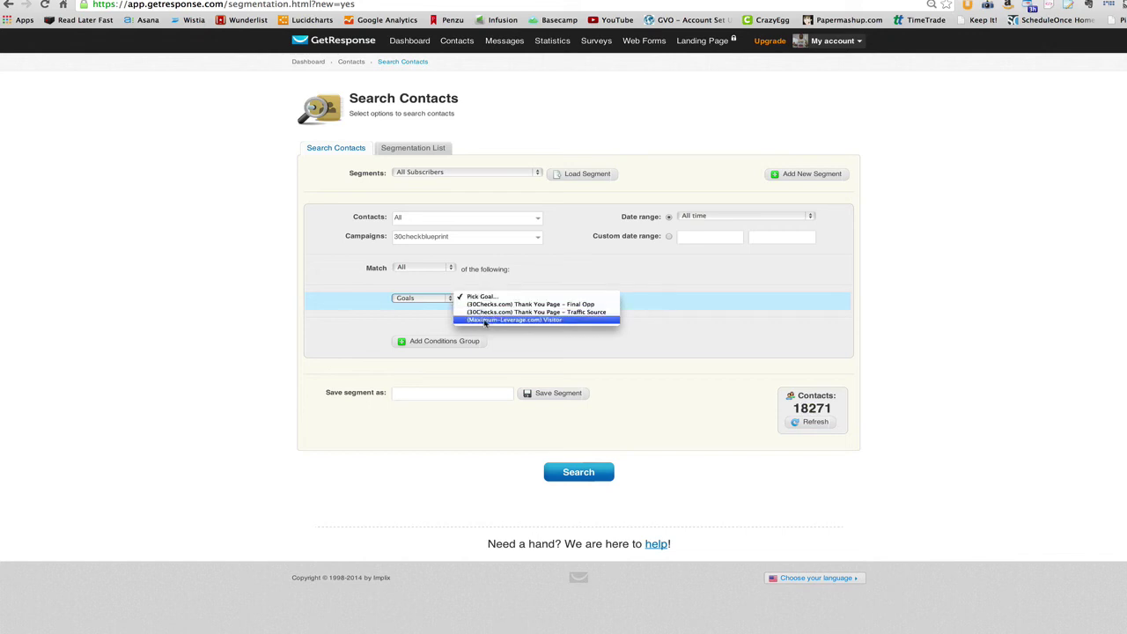
left_click(485, 319)
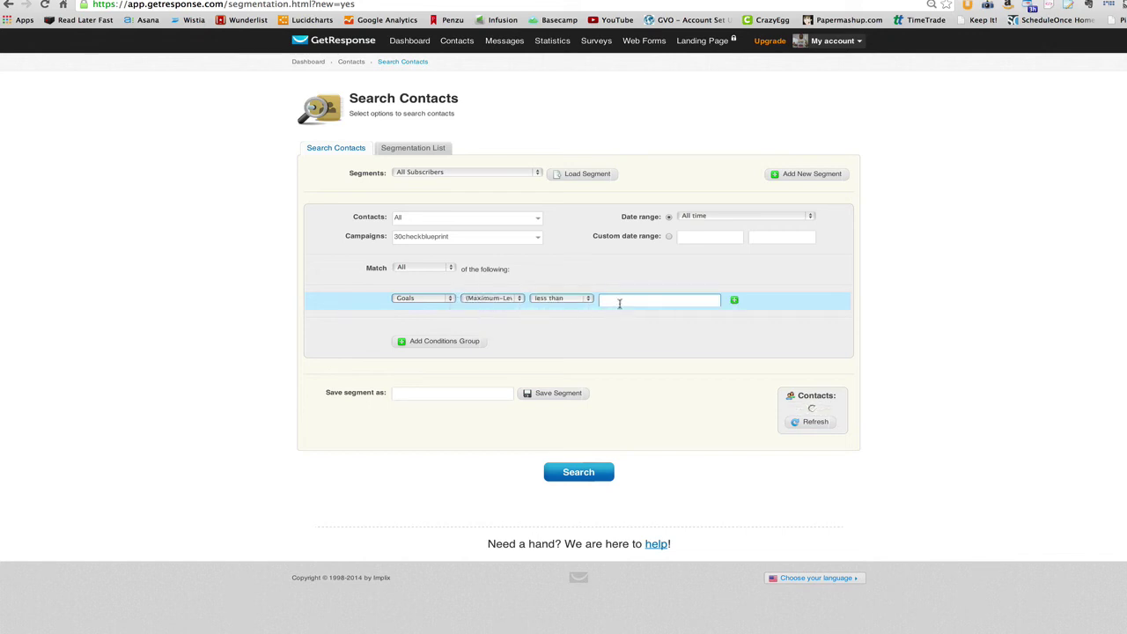
left_click(618, 301)
type("1")
left_click(559, 298)
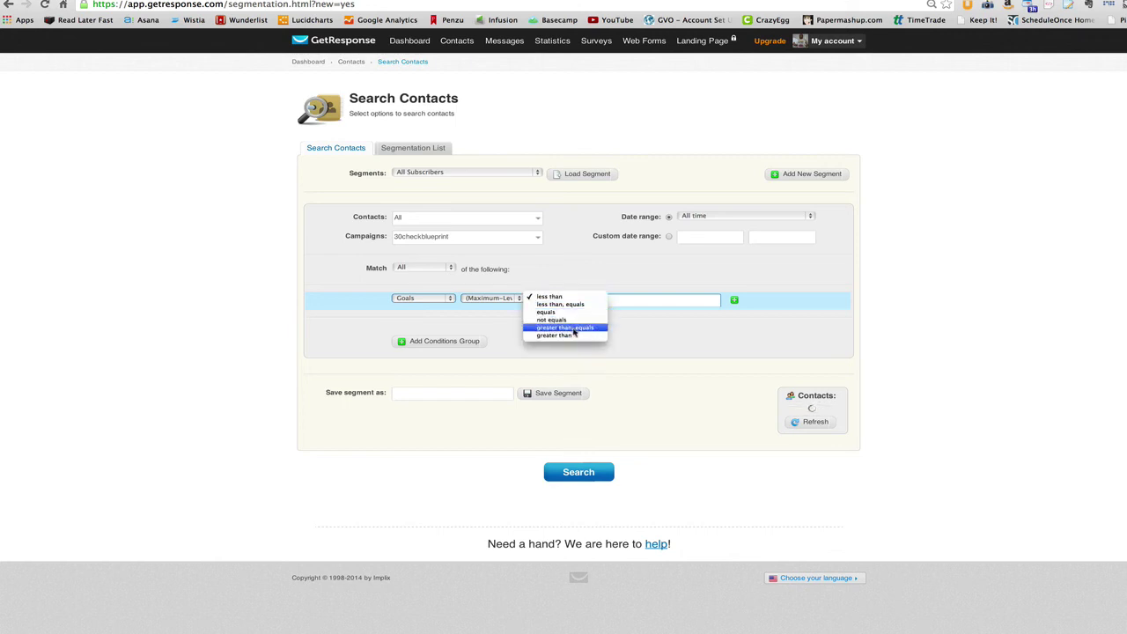
left_click(568, 327)
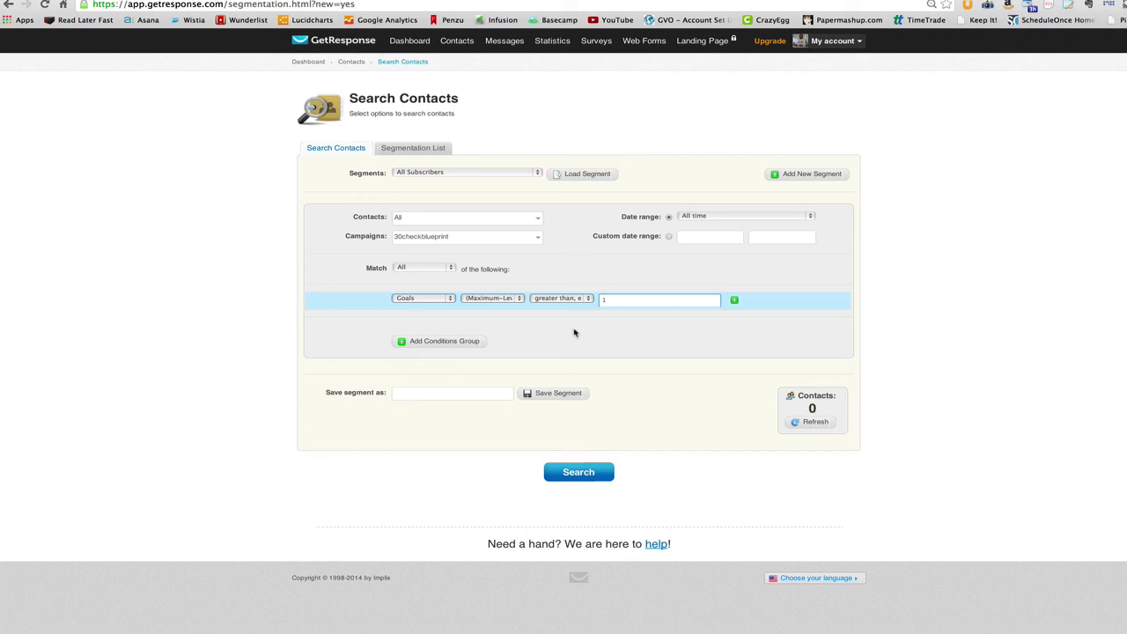
left_click(619, 303)
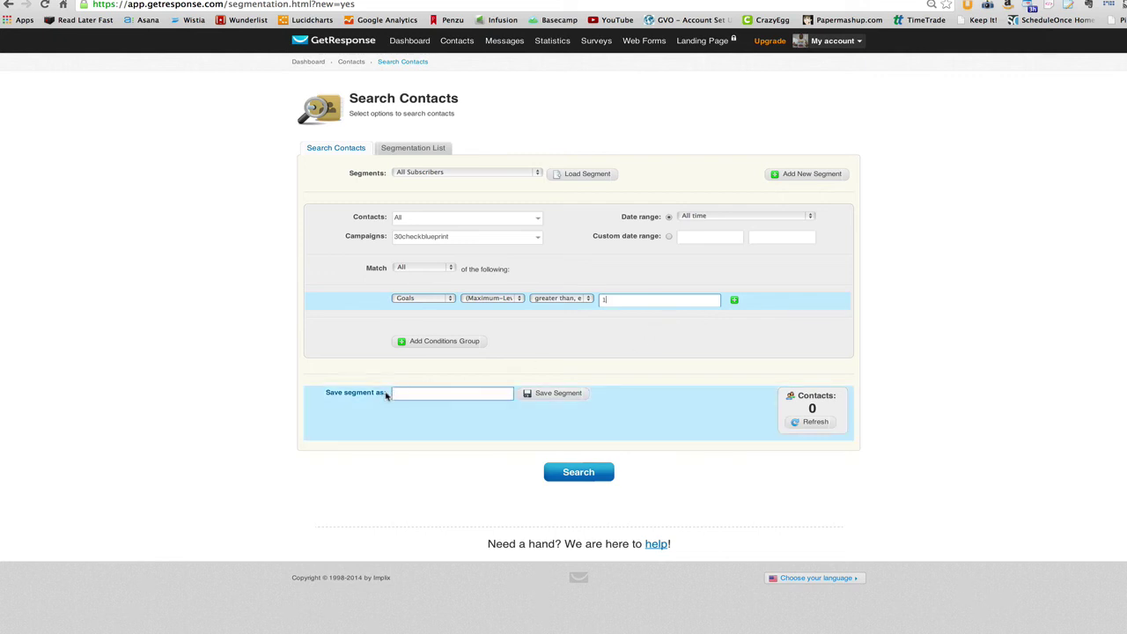
left_click(404, 393)
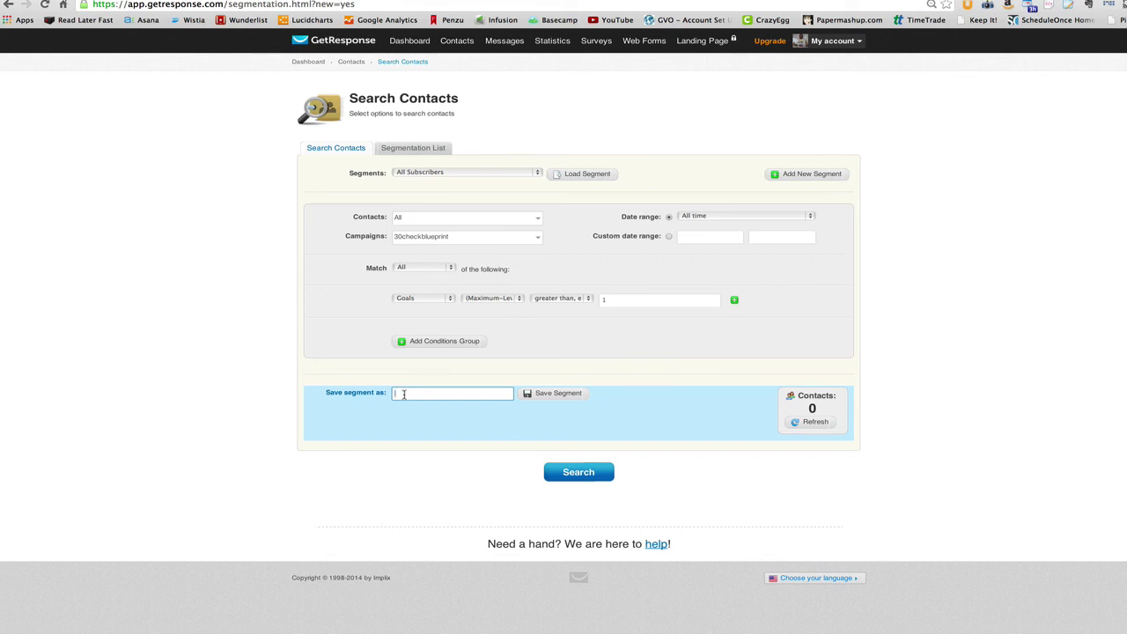
Replace the goal with a 30Checks.com Thank You Page goal, 'greater than, equals' 1.
left_click(481, 302)
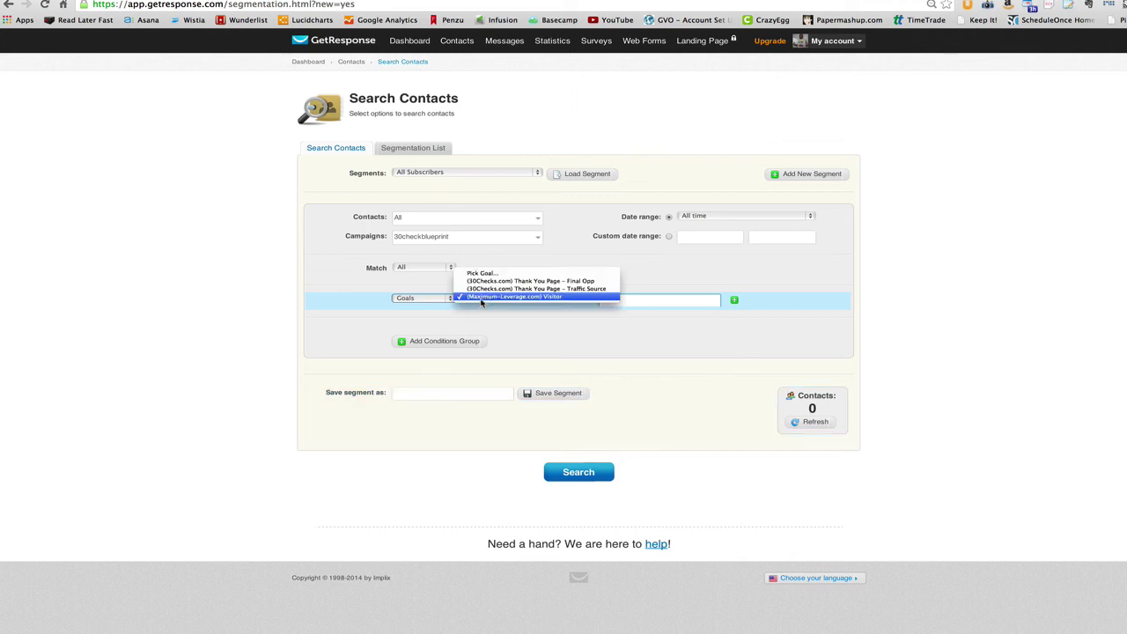
left_click(516, 288)
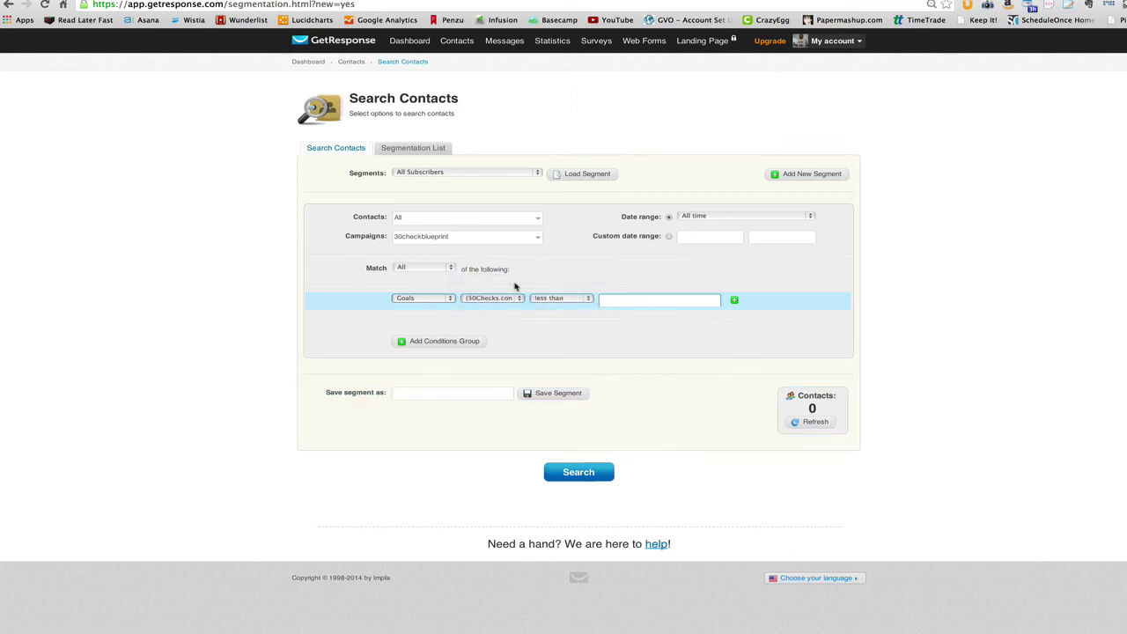
left_click(557, 300)
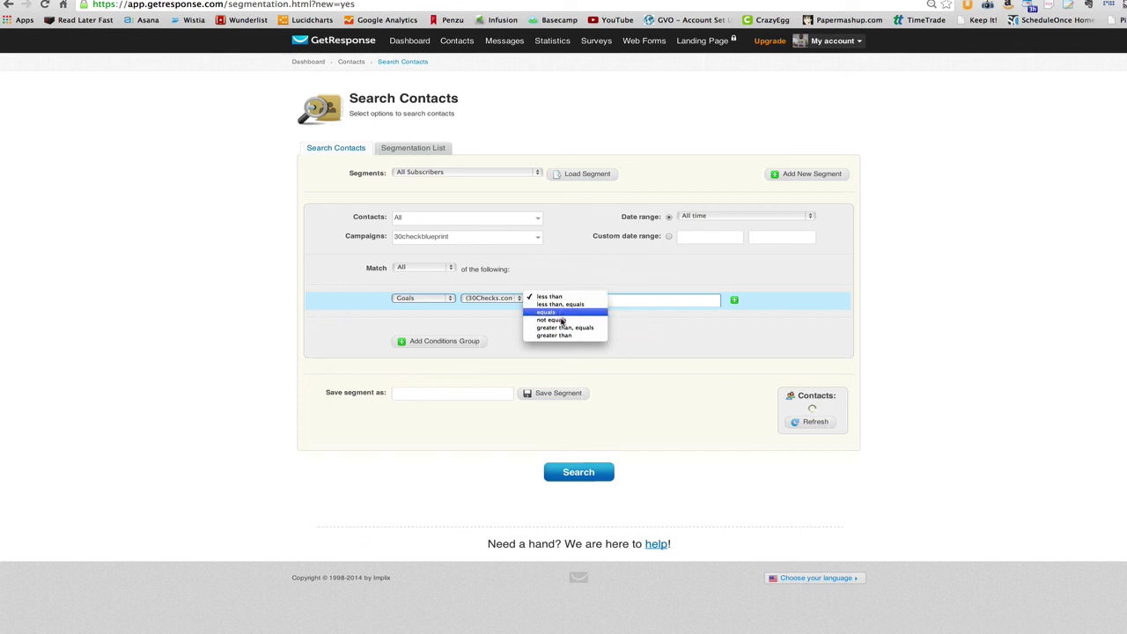
left_click(564, 330)
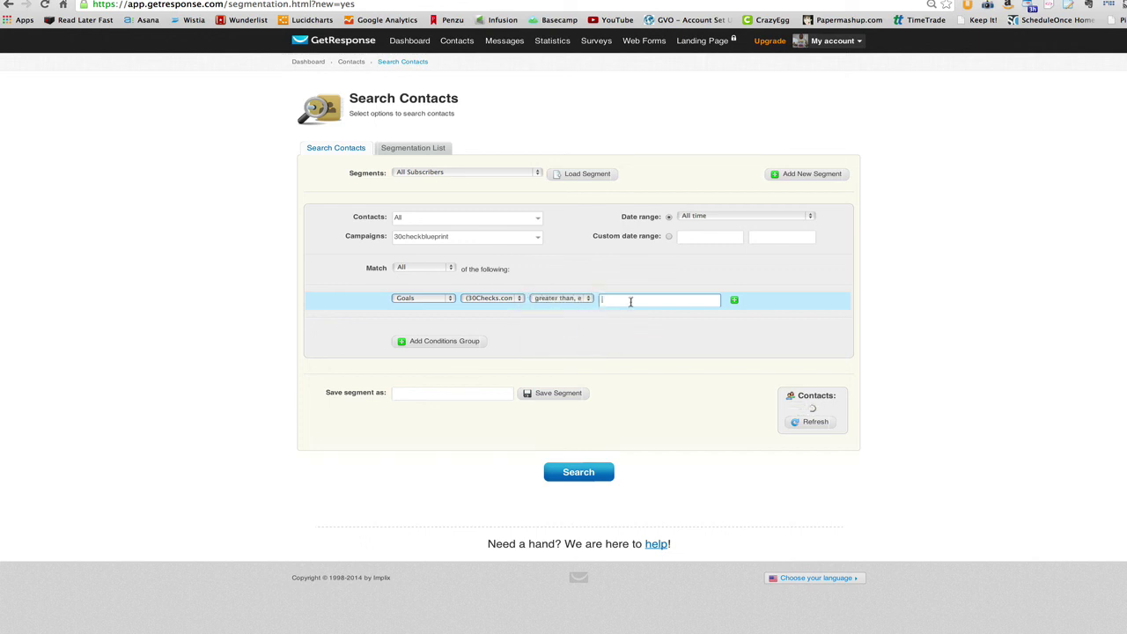
type("1")
left_click(704, 331)
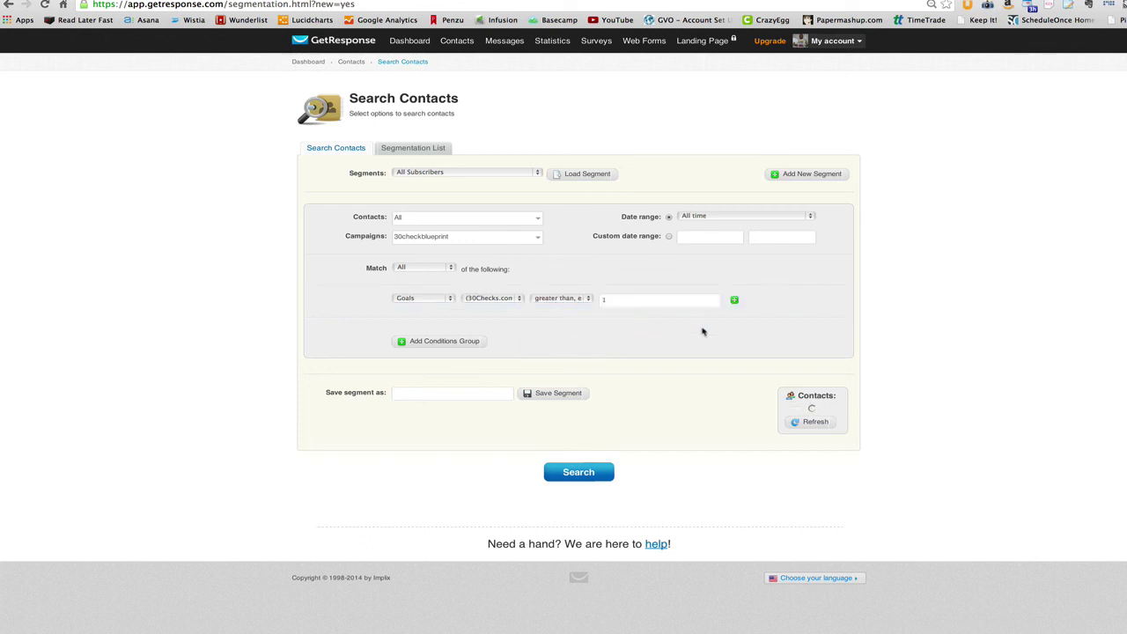